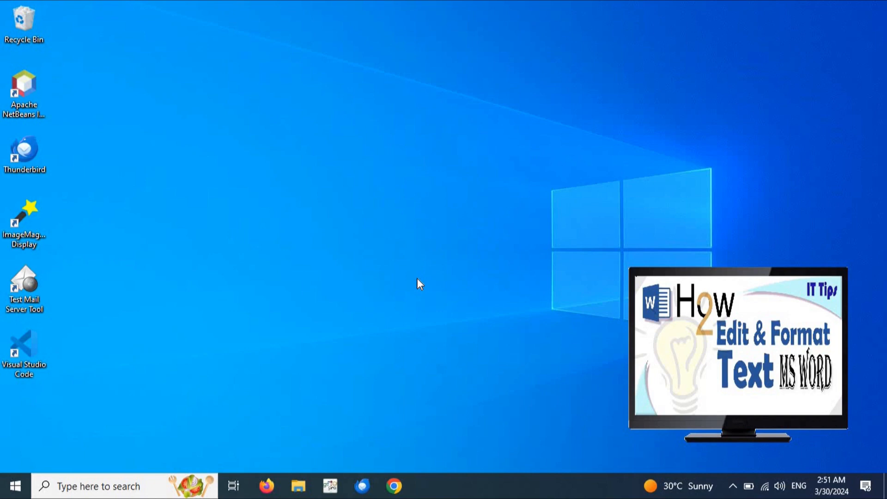
# Launch Word 2013 in a maximized window with a new blank document.
pyautogui.press('super')
pyautogui.write('word')
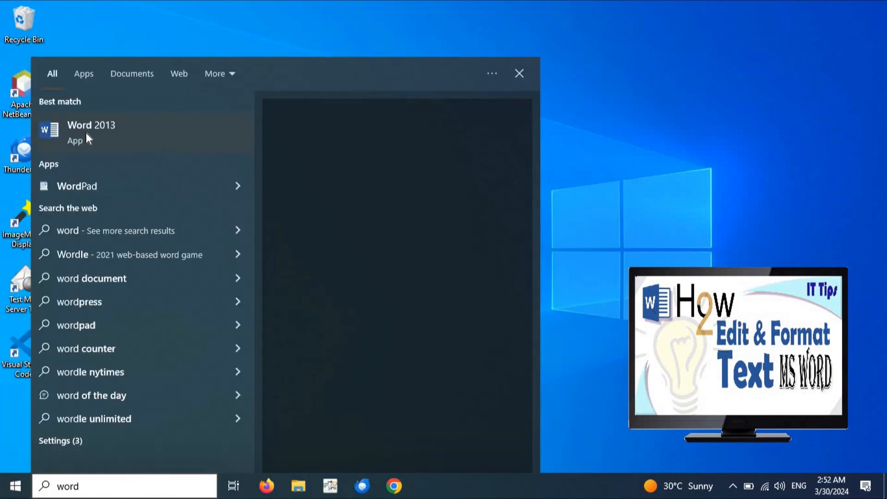
pyautogui.click(96, 133)
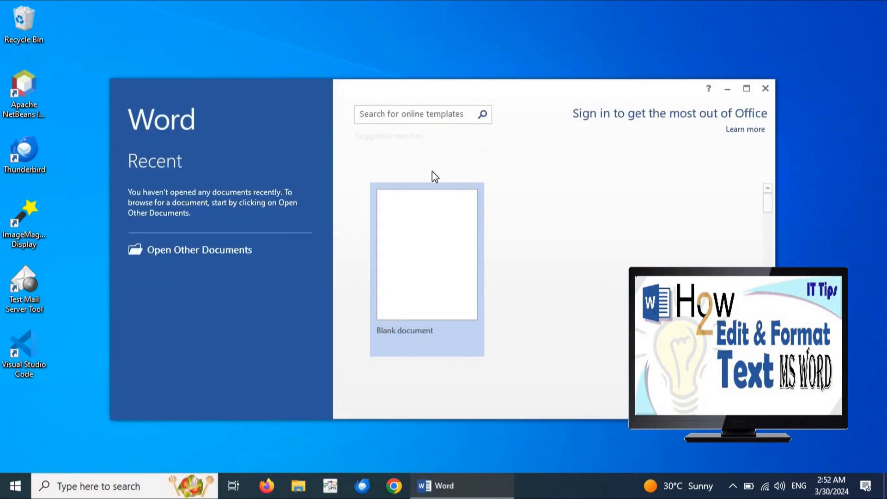
pyautogui.click(747, 88)
pyautogui.click(316, 199)
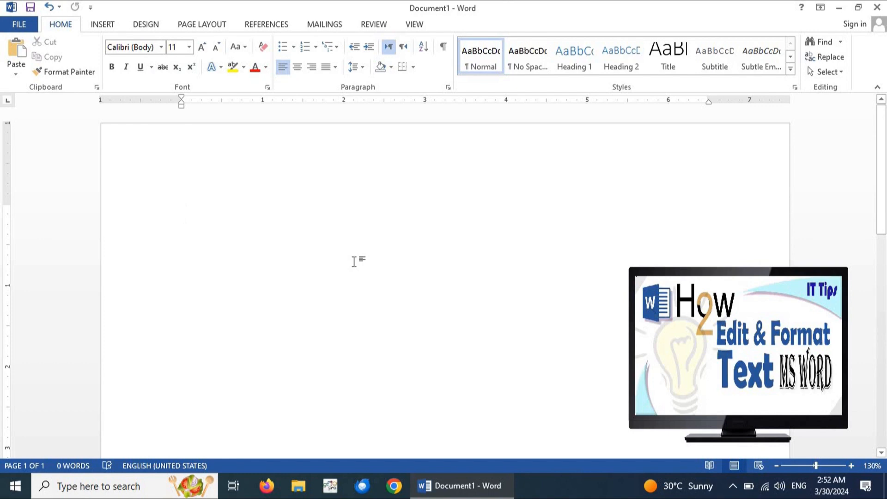
pyautogui.press('Return')
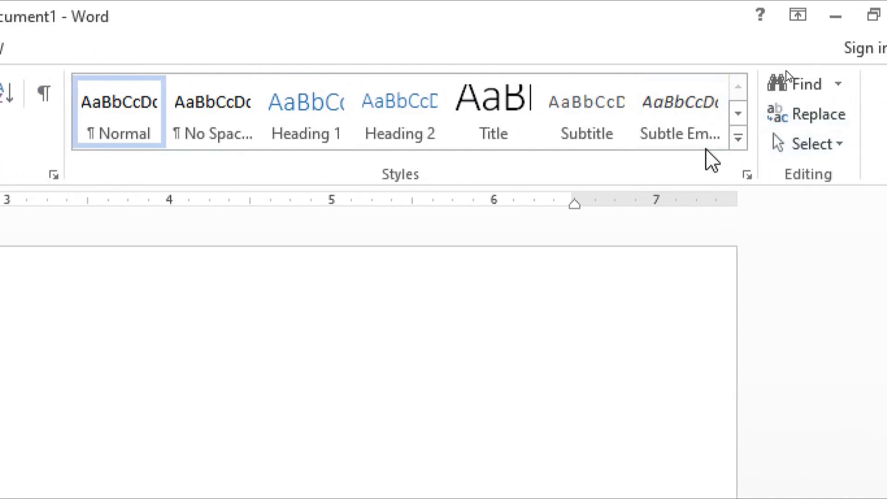
pyautogui.click(738, 141)
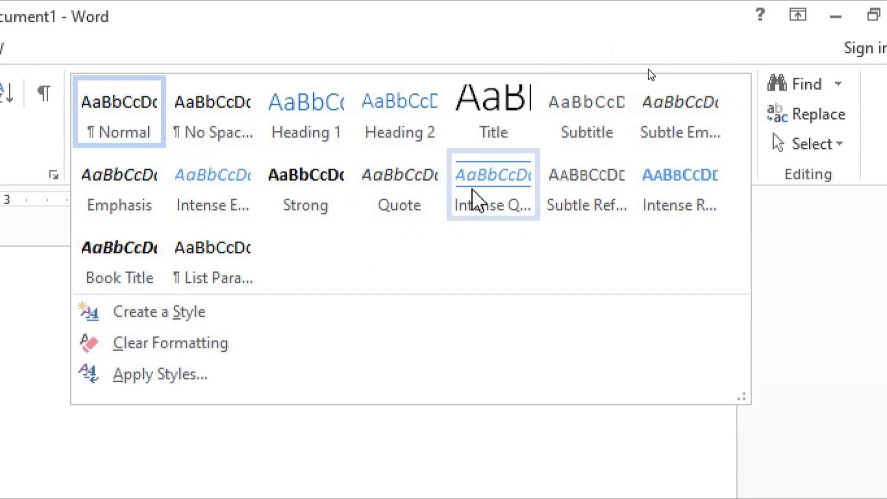
pyautogui.press('Escape')
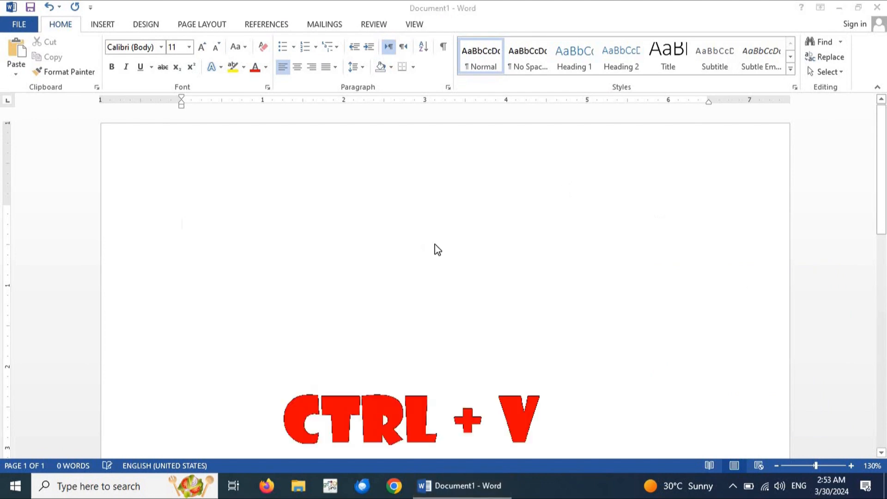
# Paste the copied sick leave request letter into the blank document.
pyautogui.hotkey('ctrl', 'v')
pyautogui.scroll(15, 438, 261)
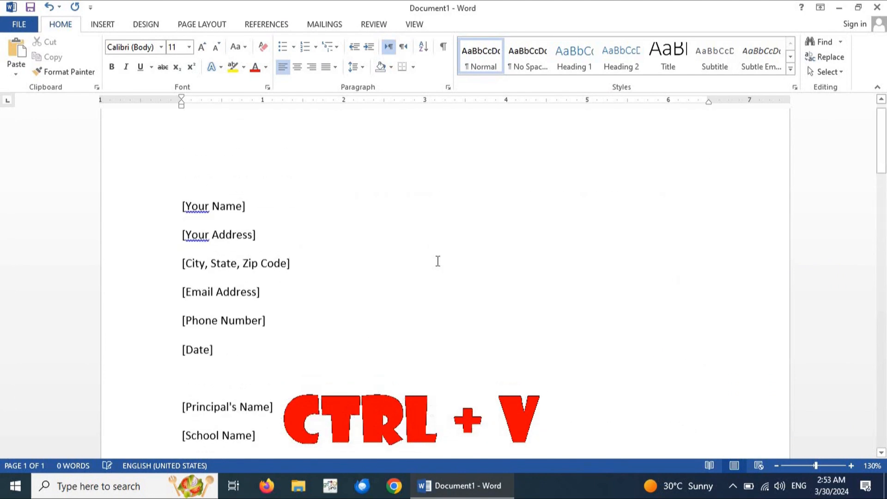
pyautogui.scroll(-5, 438, 261)
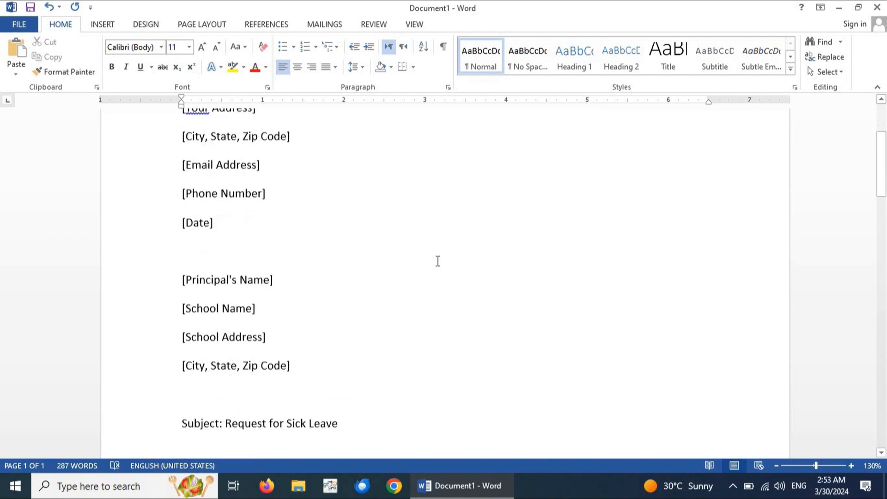
pyautogui.moveTo(302, 344); pyautogui.dragTo(186, 312)
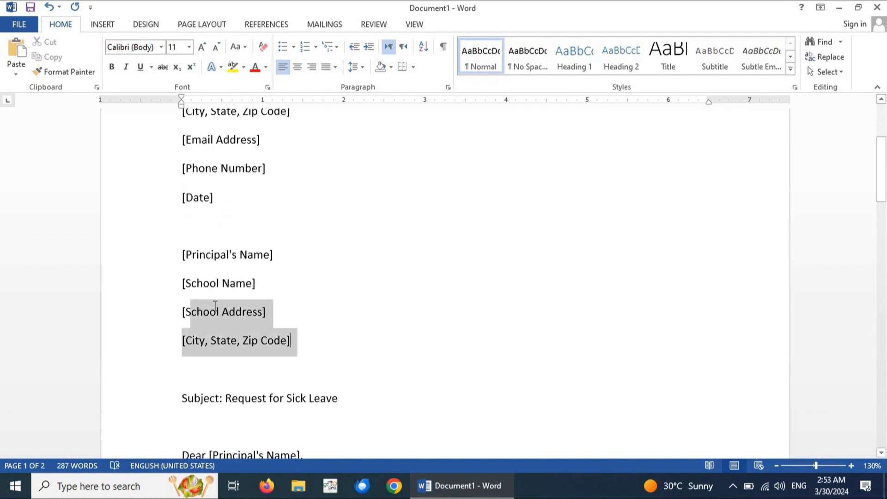
pyautogui.click(343, 342)
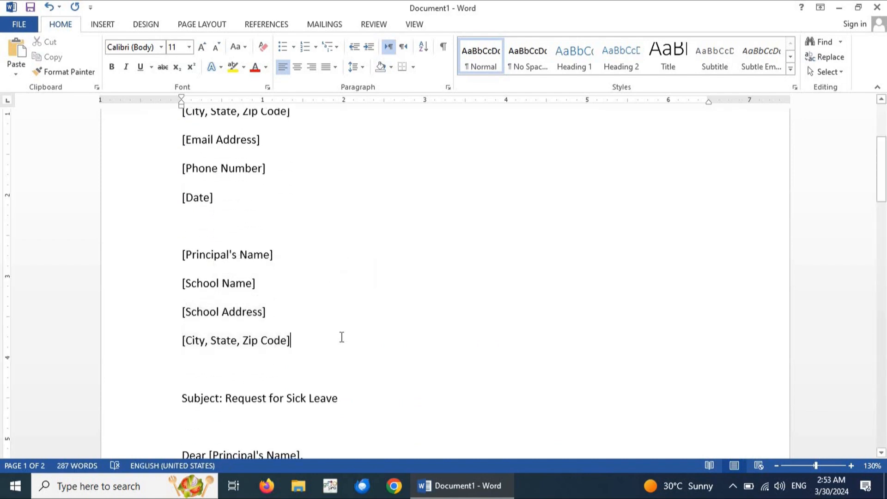
# Delete the sender block at the start of the letter, from [Your Name] through [Date] and the blank line below it.
pyautogui.scroll(5, 341, 337)
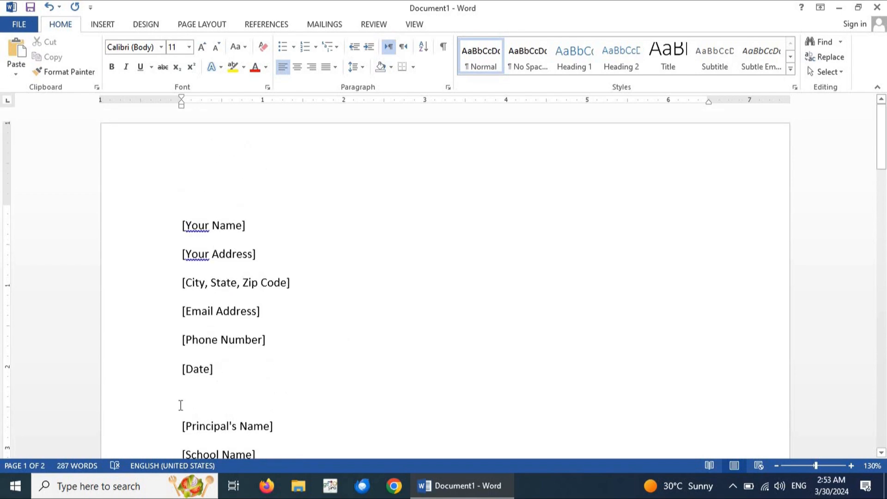
pyautogui.hotkey('shift', 'Up')
pyautogui.hotkey('shift', 'Up')
pyautogui.hotkey('shift', 'Up')
pyautogui.hotkey('shift', 'Up')
pyautogui.hotkey('shift', 'Up')
pyautogui.hotkey('shift', 'Up')
pyautogui.hotkey('shift', 'Up')
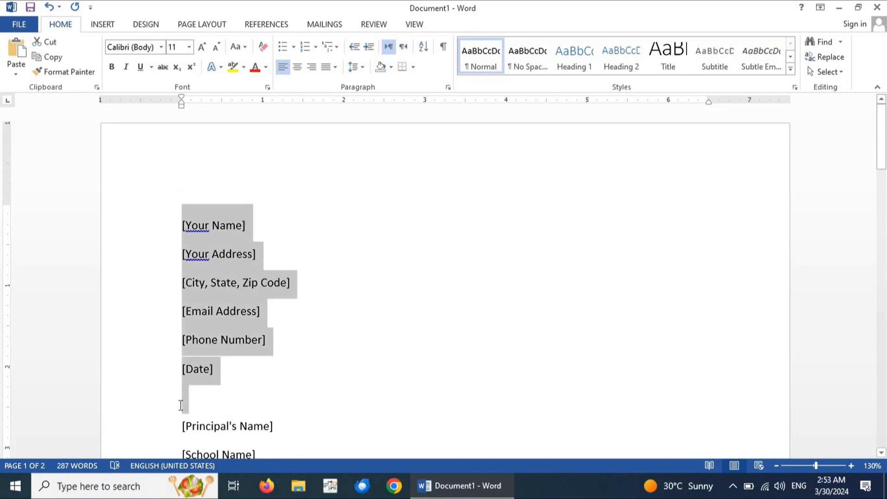
pyautogui.press('Delete')
# Remove the blank lines between the body paragraphs from "During my absence" to "Thank you for your understanding".
pyautogui.scroll(-12, 180, 406)
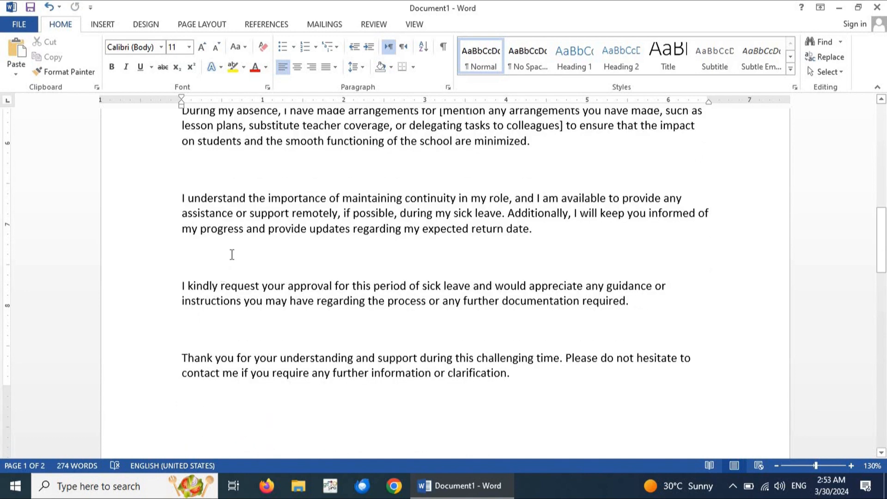
pyautogui.press('BackSpace')
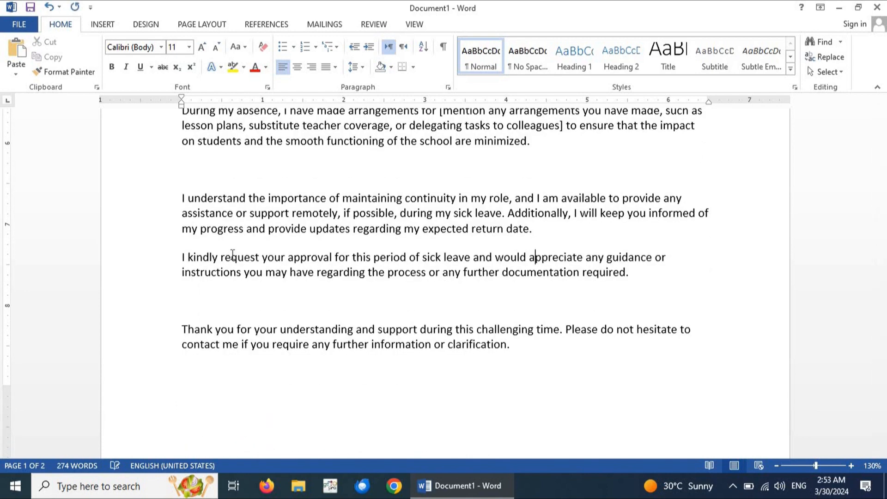
pyautogui.press('Down')
pyautogui.press('BackSpace')
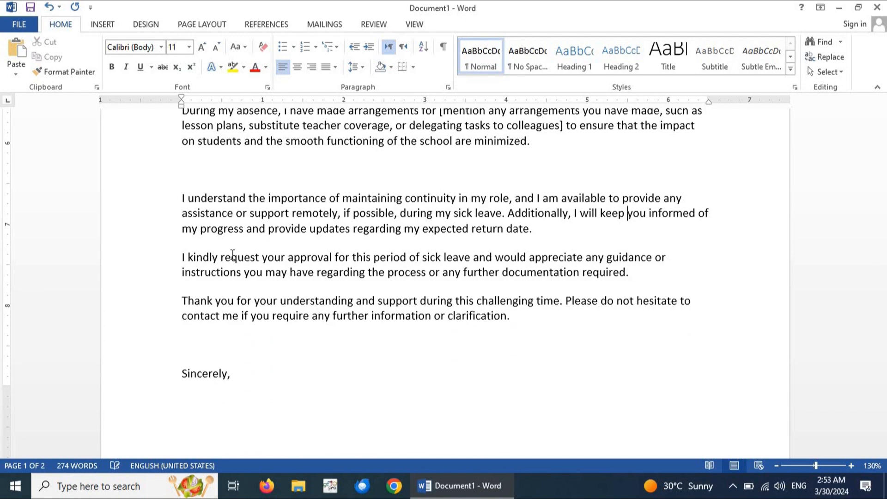
pyautogui.press('BackSpace')
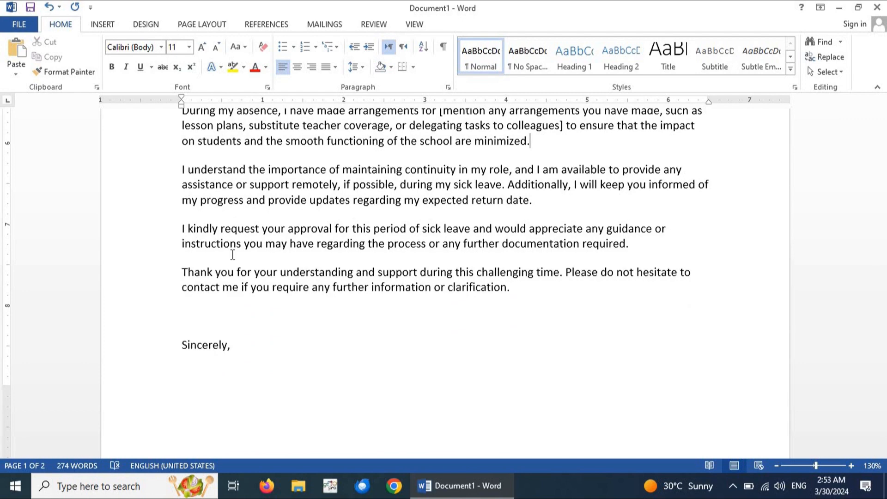
# Remove the blank lines between the "Dear [Principal's Name]" salutation and the "During my absence" paragraph.
pyautogui.scroll(6, 232, 255)
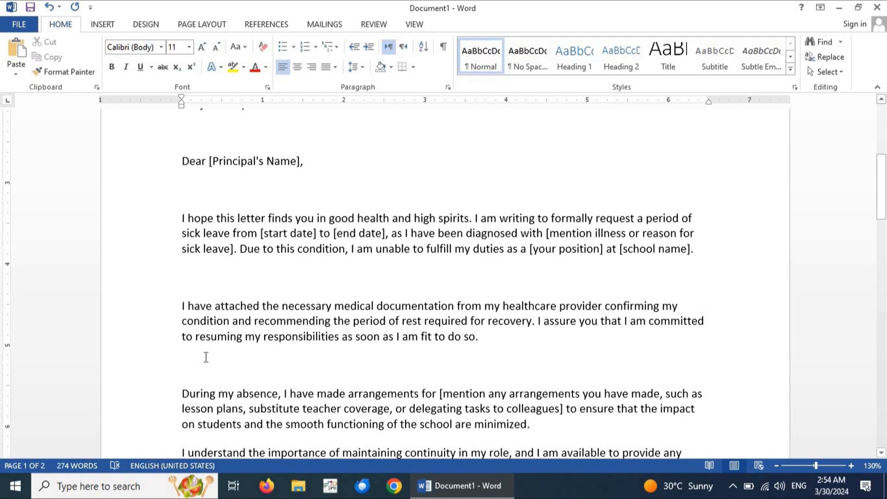
pyautogui.press('BackSpace')
pyautogui.press('Up')
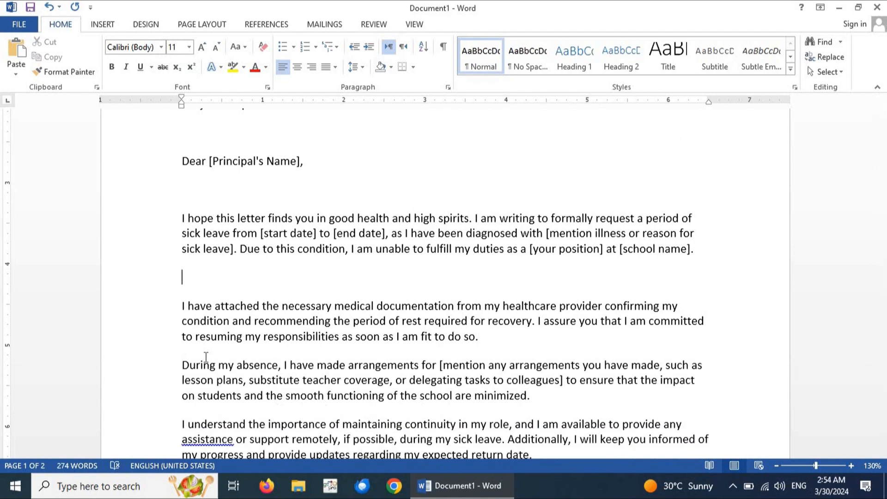
pyautogui.press('BackSpace')
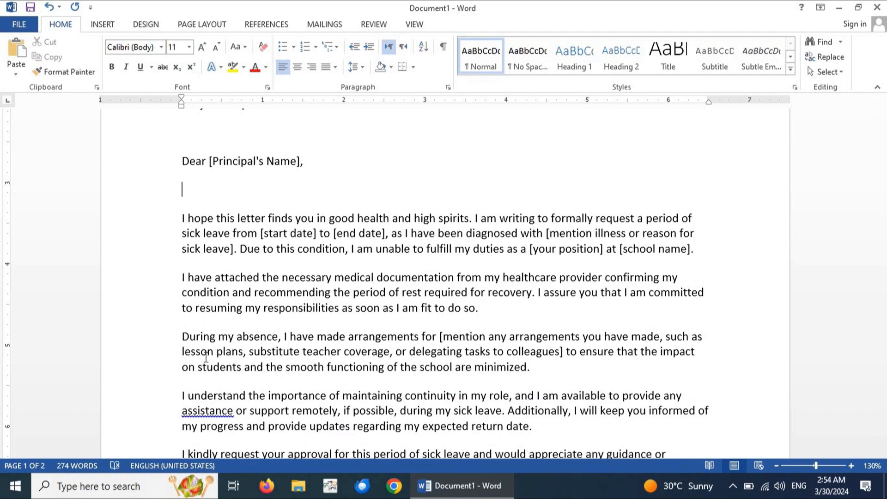
pyautogui.press('BackSpace')
# Try right alignment on the four recipient address lines and restore their left alignment.
pyautogui.scroll(5, 205, 356)
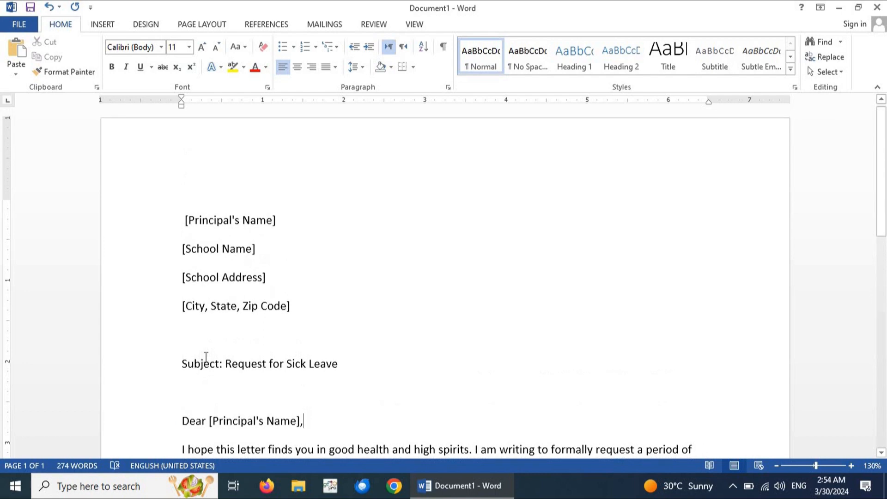
pyautogui.moveTo(273, 294); pyautogui.dragTo(167, 231)
pyautogui.hotkey('ctrl', 'r')
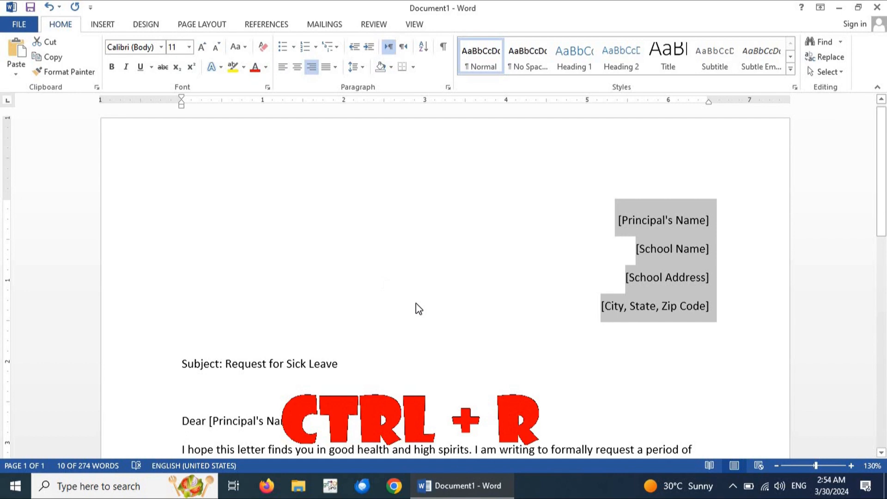
pyautogui.hotkey('ctrl', 'l')
pyautogui.click(433, 281)
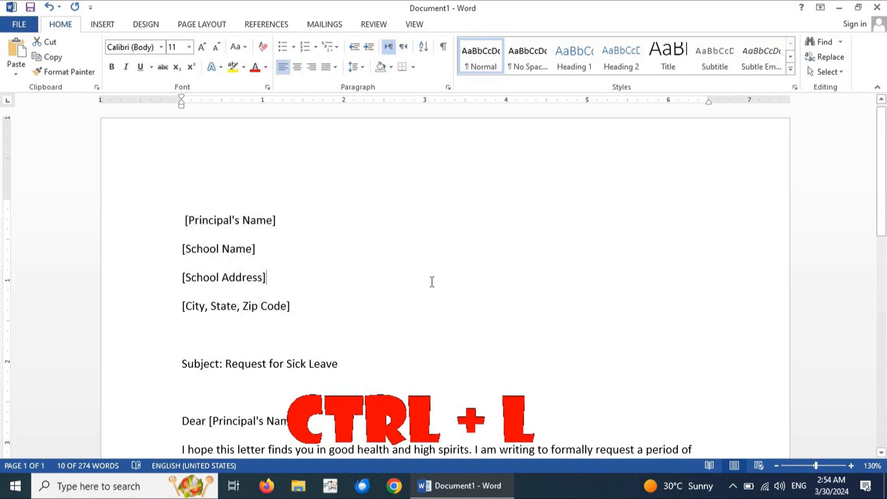
pyautogui.scroll(-5, 432, 282)
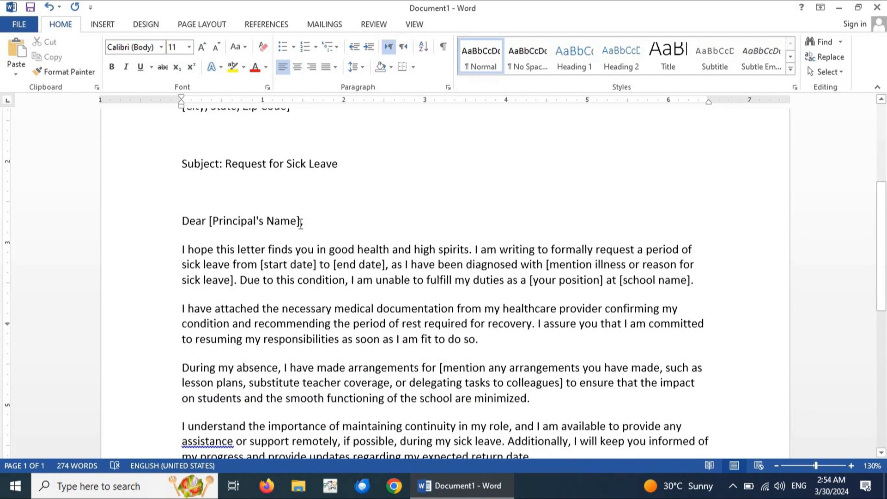
pyautogui.doubleClick(301, 222)
pyautogui.write(',')
# Right-align the [Your Name], [Your Signature] and [Typed Name] lines at the end of the letter.
pyautogui.scroll(-7, 358, 319)
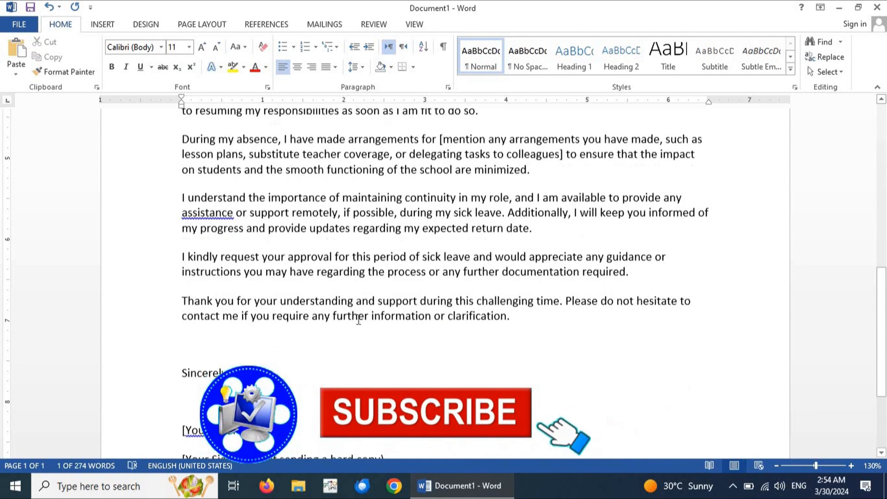
pyautogui.scroll(-3, 359, 319)
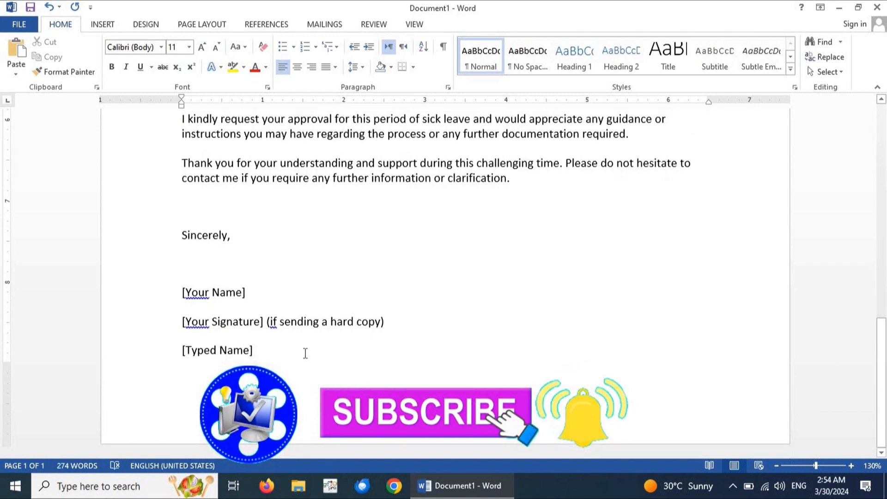
pyautogui.moveTo(254, 350); pyautogui.dragTo(170, 306)
pyautogui.hotkey('ctrl', 'r')
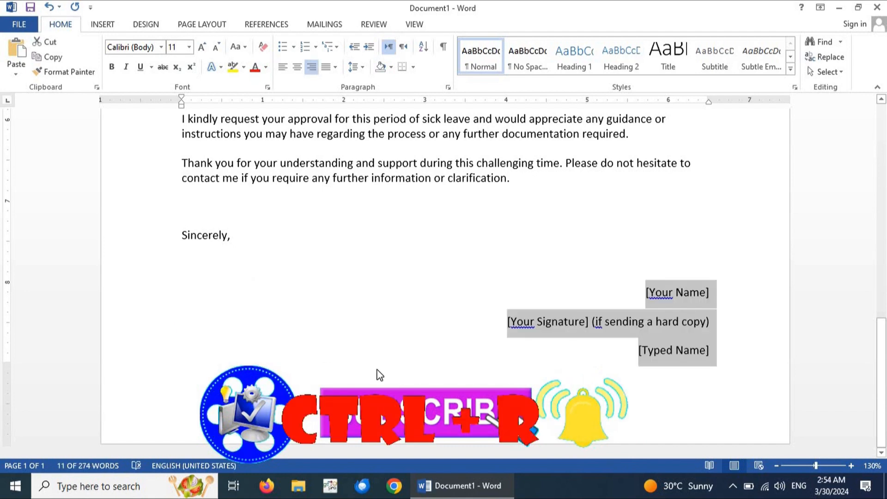
pyautogui.click(670, 321)
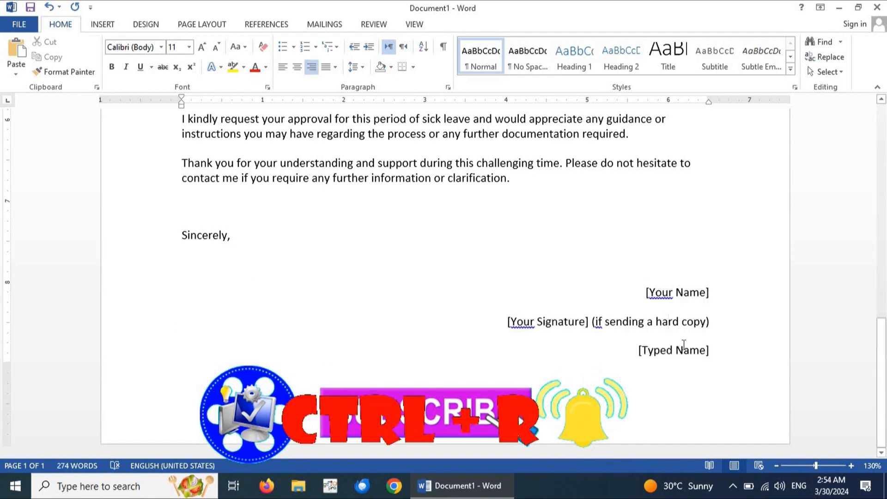
pyautogui.click(684, 348)
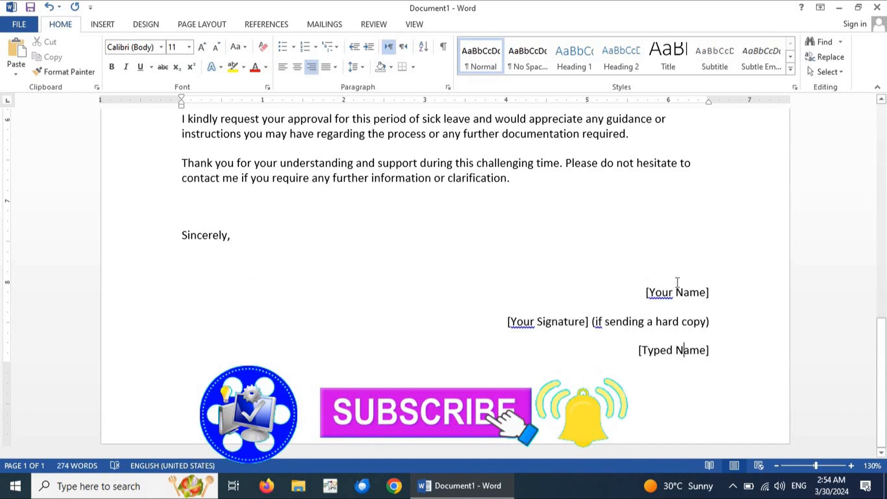
pyautogui.doubleClick(624, 321)
# Delete the stray space before [Principal's Name] in the letter's first line.
pyautogui.click(271, 224)
pyautogui.scroll(15, 272, 224)
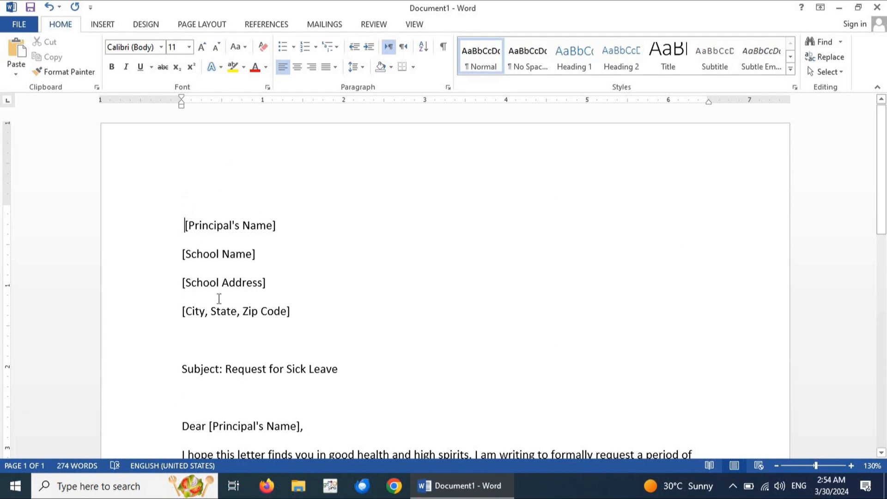
pyautogui.press('BackSpace')
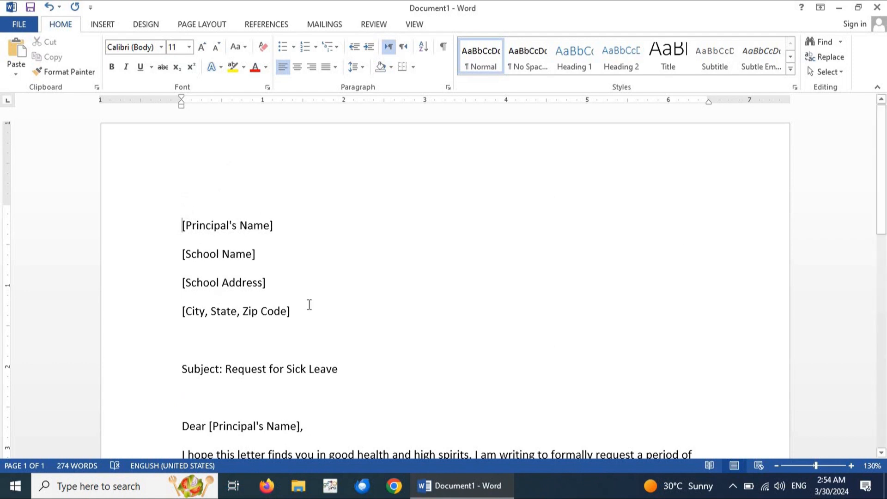
# Delete the school name, school address and city lines, along with the blank line above the subject.
pyautogui.keyDown('shift'); pyautogui.click(172, 267); pyautogui.keyUp('shift')
pyautogui.keyDown('shift'); pyautogui.click(166, 266); pyautogui.keyUp('shift')
pyautogui.press('BackSpace')
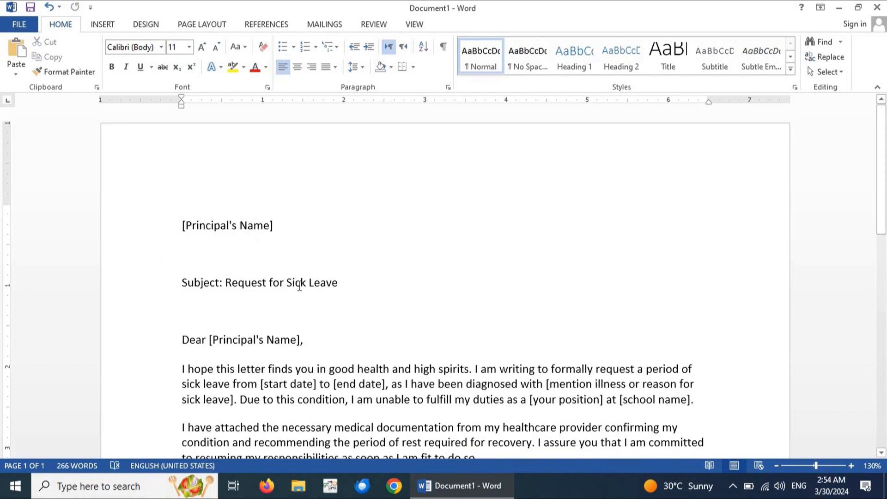
pyautogui.press('BackSpace')
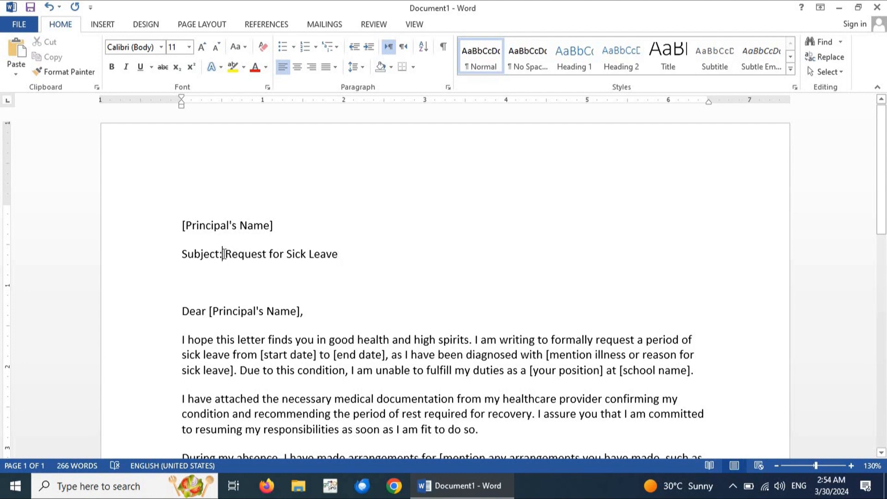
# Make the "Subject:" label bold, leaving the rest of the subject line in regular weight.
pyautogui.hotkey('shift', 'Home')
pyautogui.hotkey('ctrl', 'b')
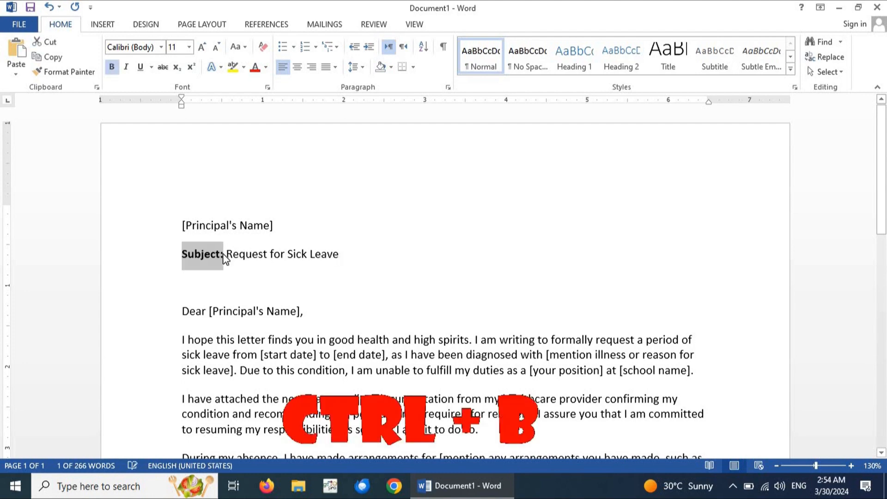
pyautogui.press('End')
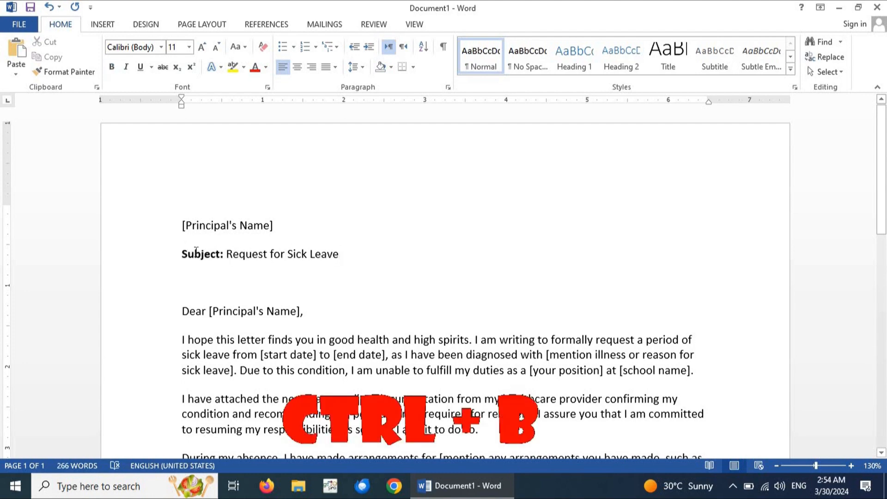
pyautogui.moveTo(200, 257); pyautogui.dragTo(228, 267)
pyautogui.click(228, 268)
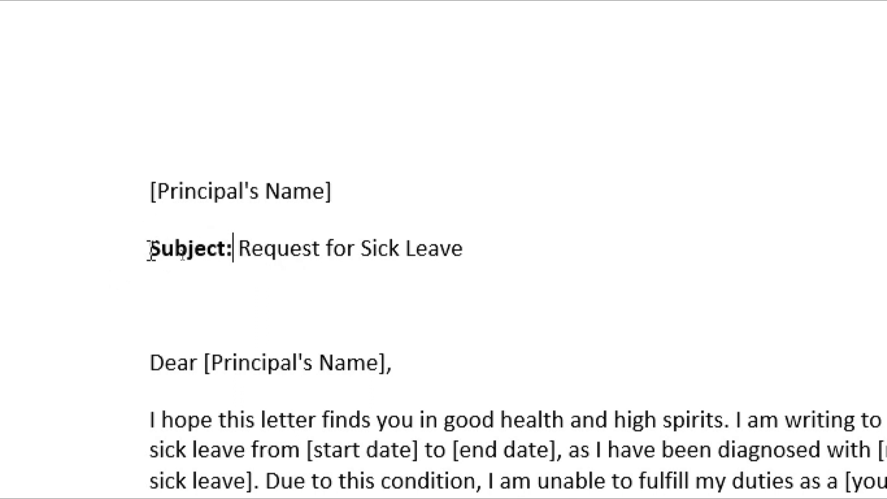
pyautogui.hotkey('shift', 'Right')
pyautogui.hotkey('shift', 'Right')
pyautogui.hotkey('shift', 'Right')
pyautogui.hotkey('shift', 'Right')
pyautogui.hotkey('shift', 'Right')
pyautogui.hotkey('shift', 'Right')
pyautogui.hotkey('shift', 'Right')
pyautogui.hotkey('shift', 'Right')
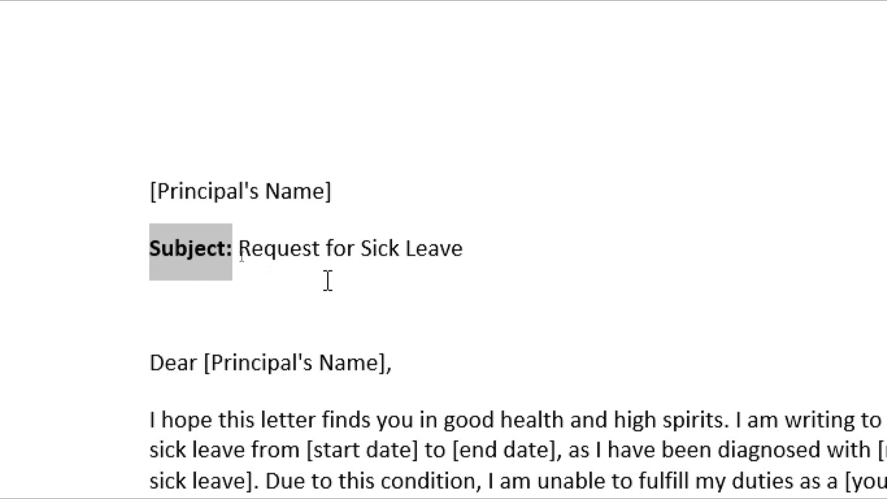
# Change the subject text "Request for Sick Leave" to all uppercase, leaving the "Subject:" label as it is.
pyautogui.click(252, 245)
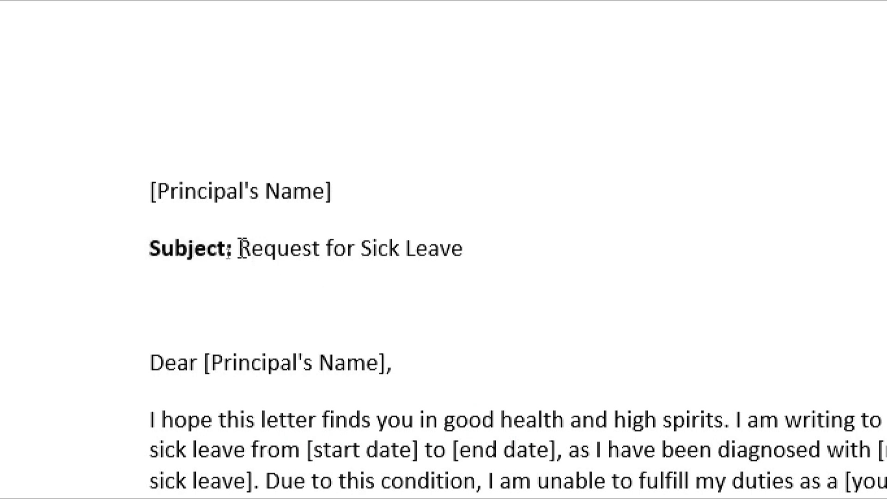
pyautogui.hotkey('shift', 'End')
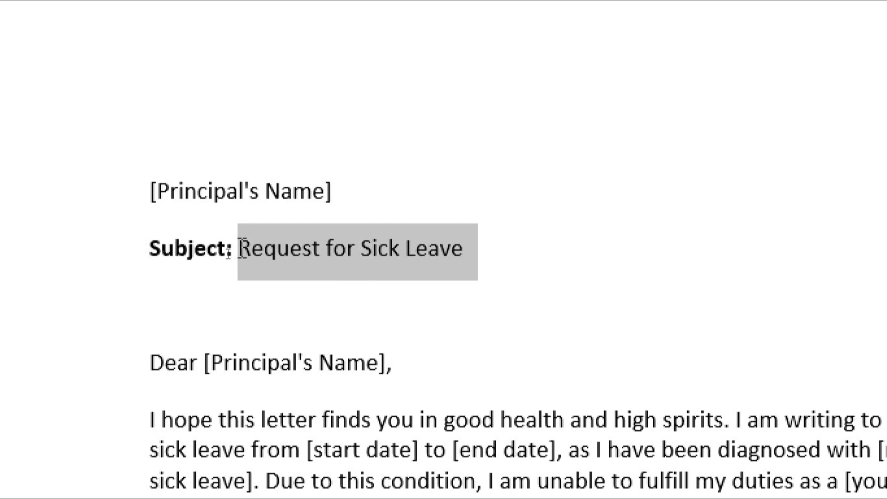
pyautogui.hotkey('shift', 'F3')
pyautogui.hotkey('shift', 'F3')
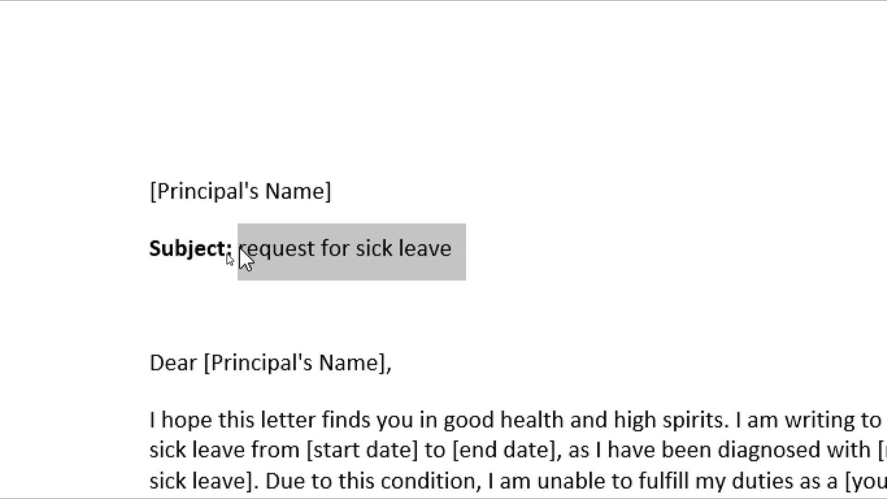
pyautogui.hotkey('shift', 'F3')
pyautogui.hotkey('shift', 'F3')
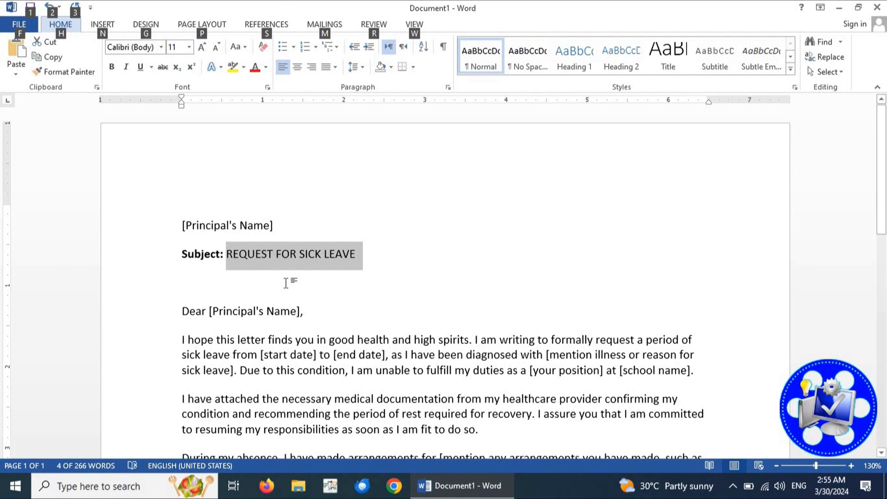
pyautogui.click(286, 283)
# Delete the last three body paragraphs, from "I understand the importance" through "any further information or clarification.".
pyautogui.scroll(-4, 287, 283)
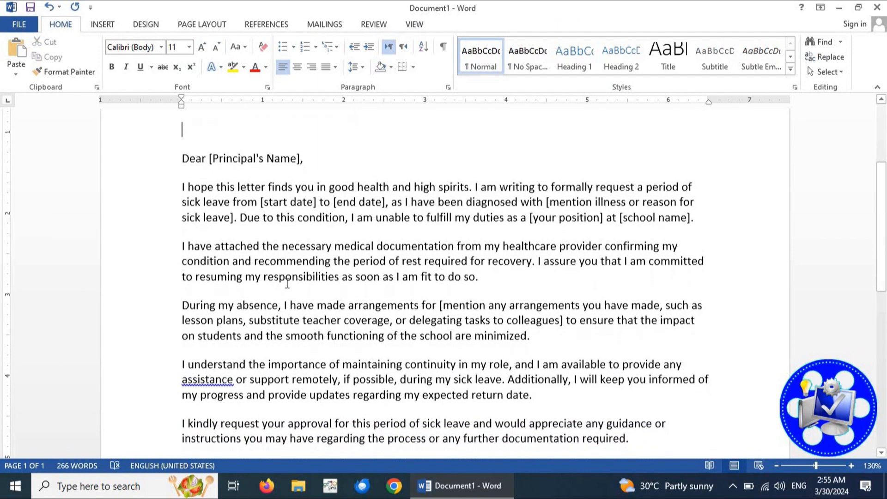
pyautogui.scroll(-1, 277, 284)
pyautogui.click(268, 293)
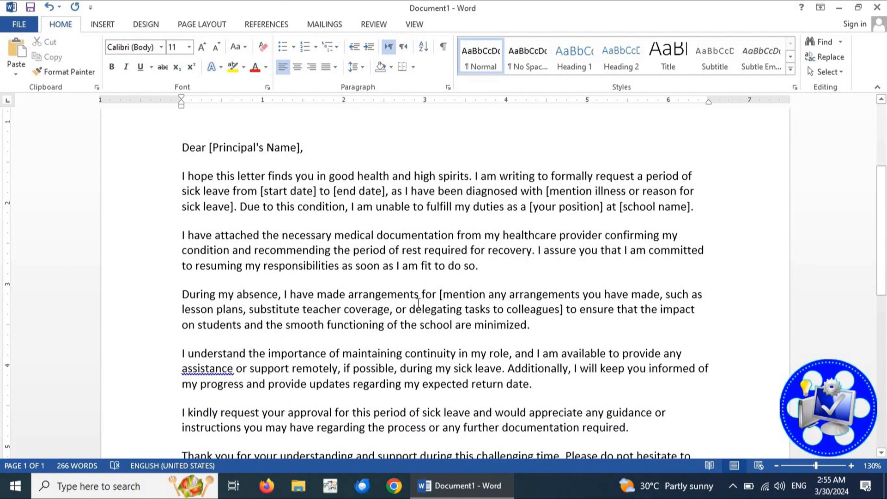
pyautogui.scroll(-5, 419, 303)
pyautogui.scroll(3, 419, 303)
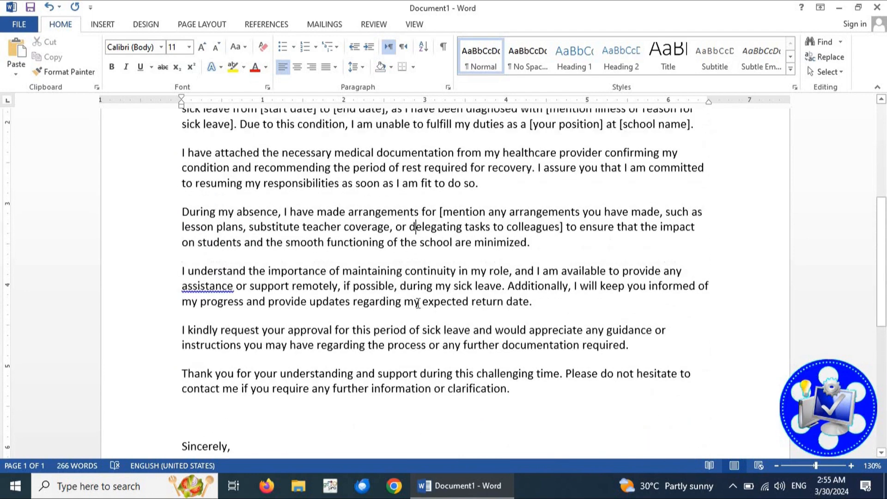
pyautogui.click(518, 394)
pyautogui.hotkey('shift', 'Up')
pyautogui.hotkey('shift', 'Up')
pyautogui.hotkey('shift', 'Up')
pyautogui.hotkey('shift', 'Up')
pyautogui.hotkey('shift', 'Up')
pyautogui.hotkey('shift', 'Up')
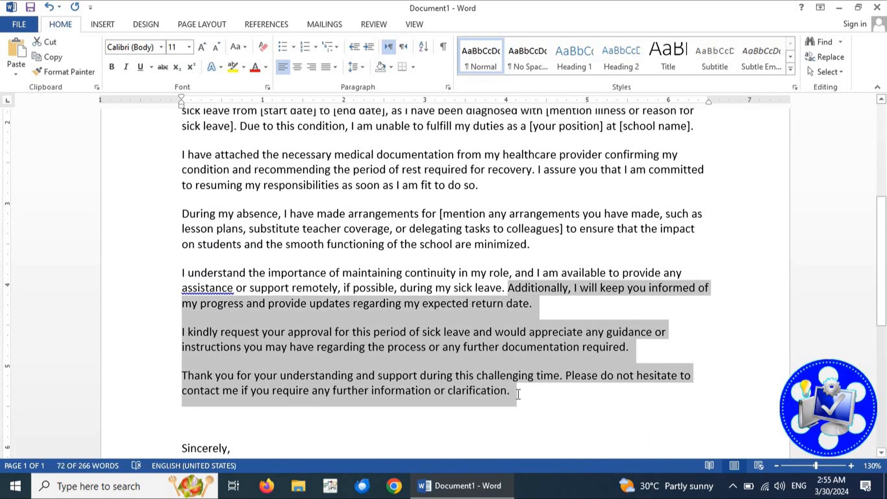
pyautogui.hotkey('shift', 'Home')
pyautogui.press('Delete')
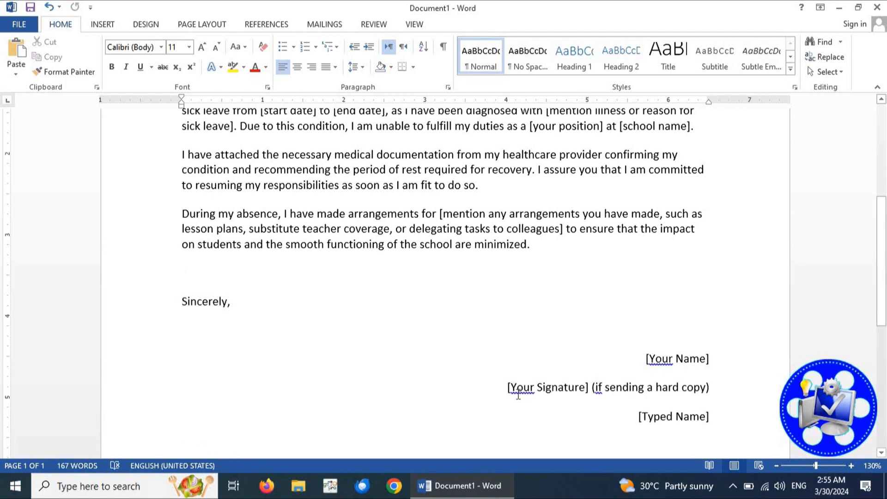
# Justify the three body paragraphs between the "Dear" greeting and "Sincerely".
pyautogui.scroll(3, 518, 395)
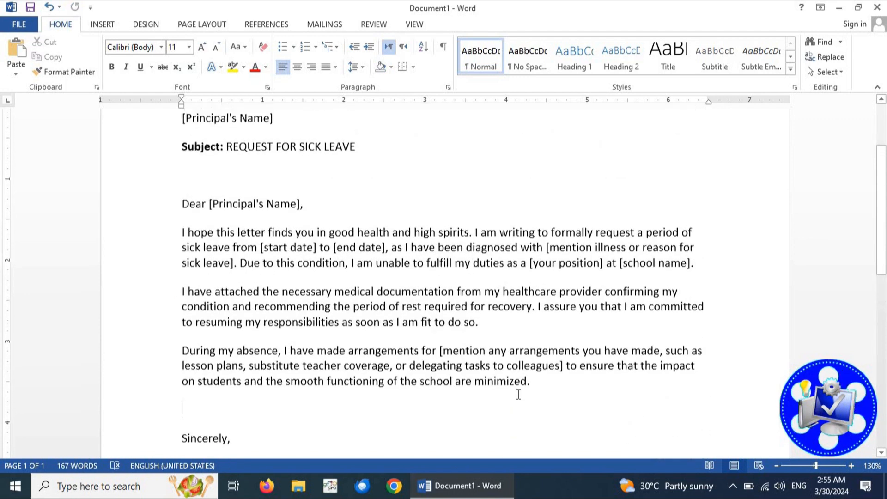
pyautogui.click(549, 385)
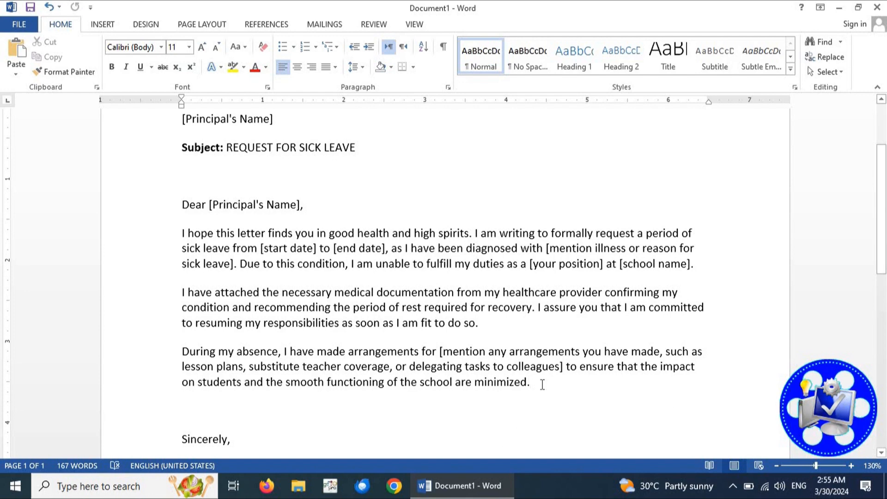
pyautogui.keyDown('shift'); pyautogui.click(146, 252); pyautogui.keyUp('shift')
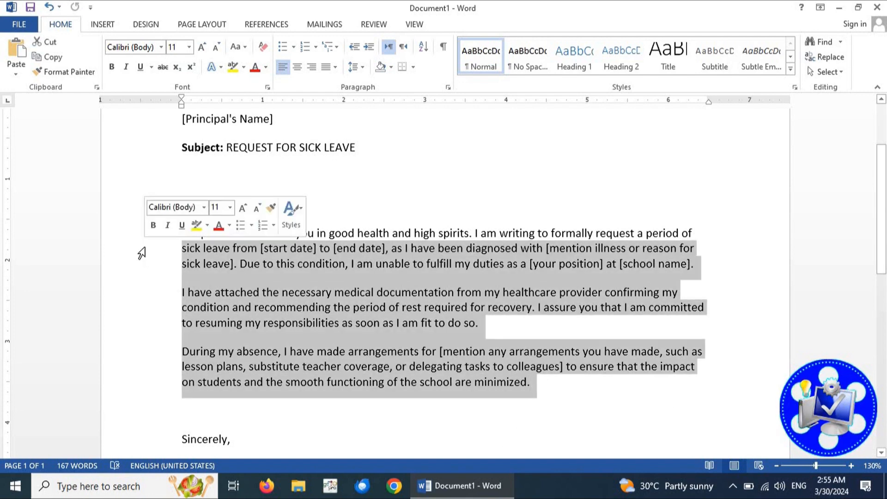
pyautogui.hotkey('shift', 'Up')
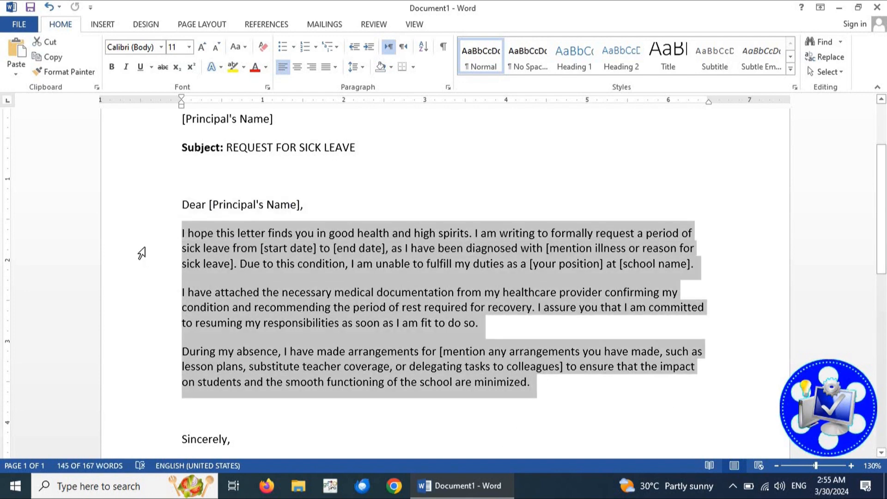
pyautogui.hotkey('ctrl', 'j')
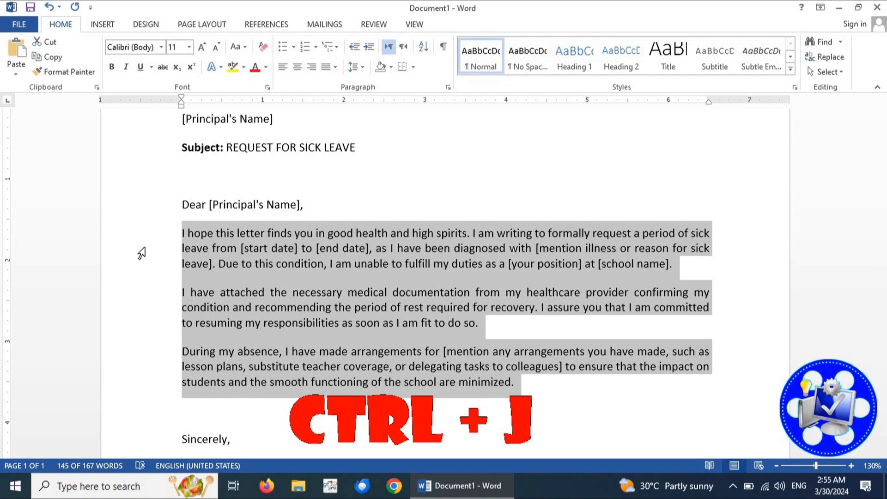
# Toggle justified alignment off and on repeatedly for the three body paragraphs, ending with it switched on.
pyautogui.hotkey('ctrl', 'j')
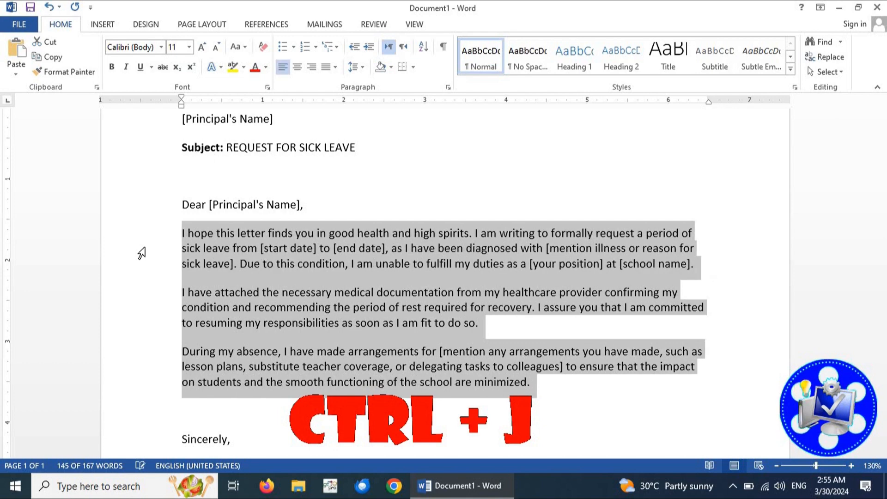
pyautogui.hotkey('ctrl', 'j')
pyautogui.hotkey('ctrl', 'j')
pyautogui.hotkey('ctrl', 'j')
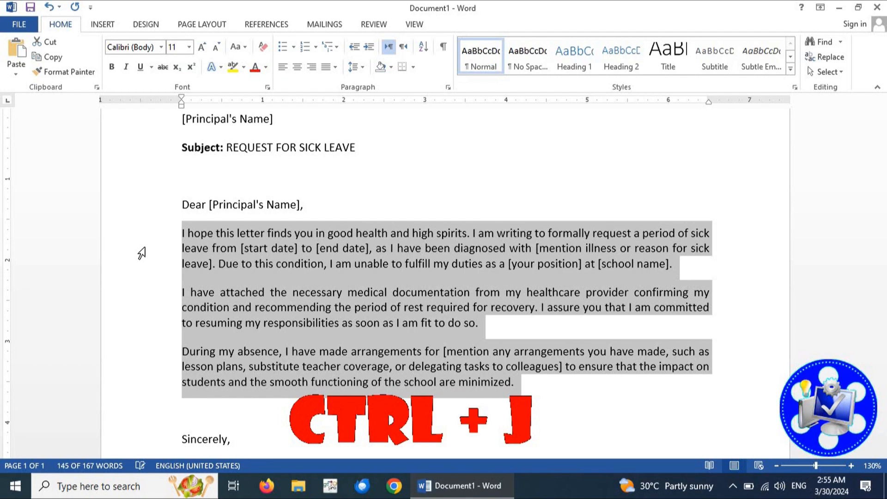
pyautogui.hotkey('ctrl', 'j')
pyautogui.hotkey('ctrl', 'j')
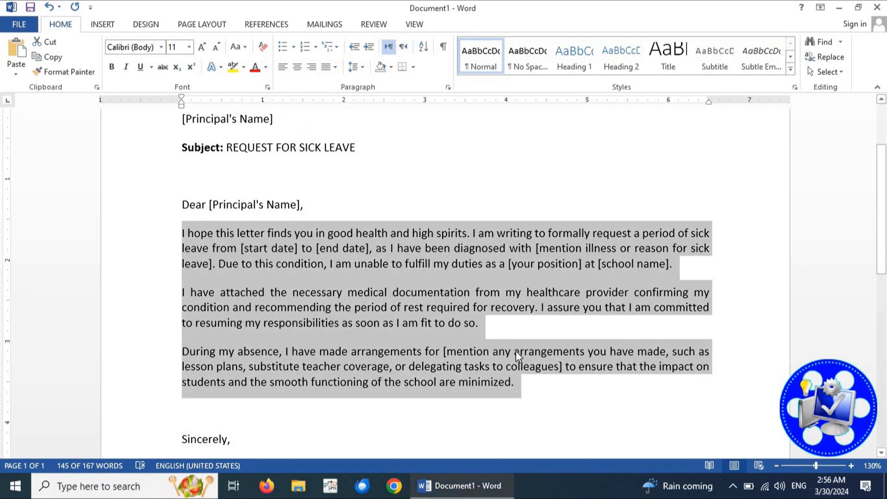
pyautogui.hotkey('ctrl', 'j')
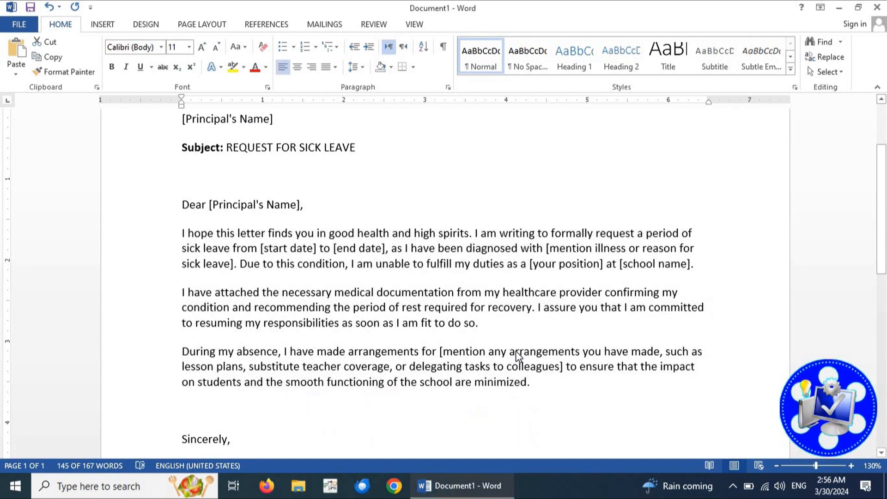
pyautogui.hotkey('ctrl', 'j')
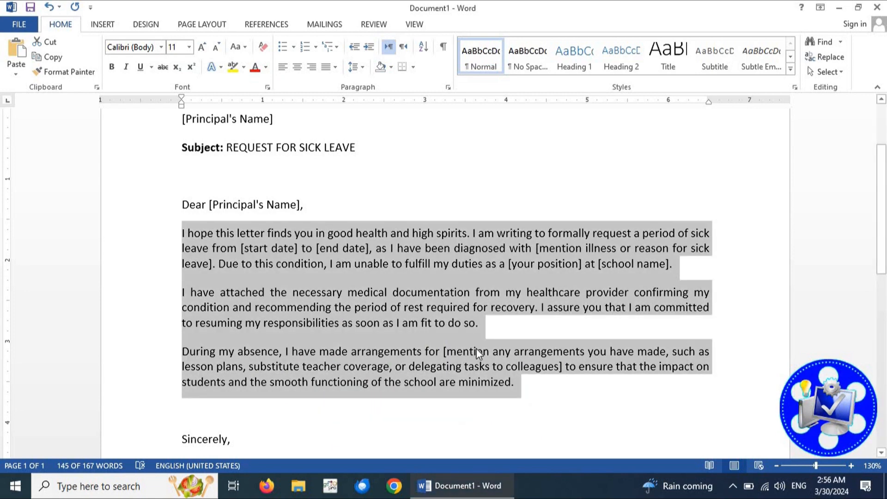
# Select the three body paragraphs and switch their case to uppercase, followed by lowercase.
pyautogui.click(532, 382)
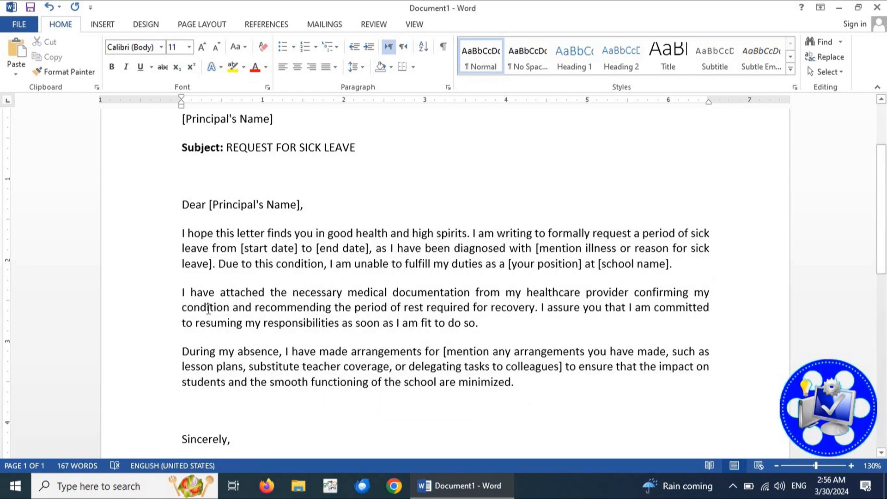
pyautogui.keyDown('shift'); pyautogui.click(149, 227); pyautogui.keyUp('shift')
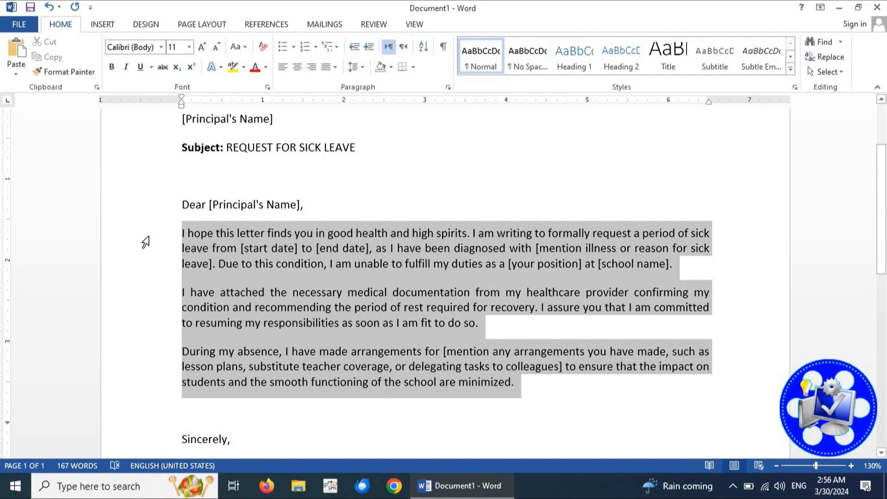
pyautogui.click(246, 271)
pyautogui.click(531, 382)
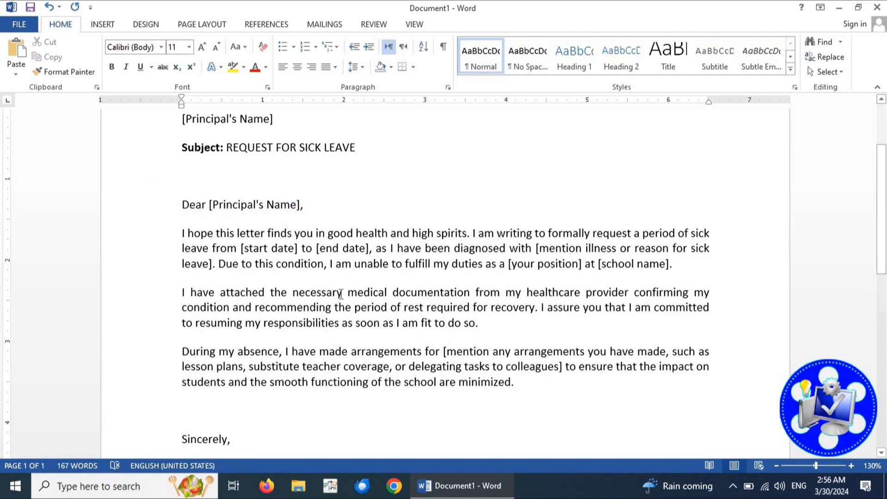
pyautogui.keyDown('shift'); pyautogui.click(192, 243); pyautogui.keyUp('shift')
pyautogui.keyDown('shift'); pyautogui.click(166, 237); pyautogui.keyUp('shift')
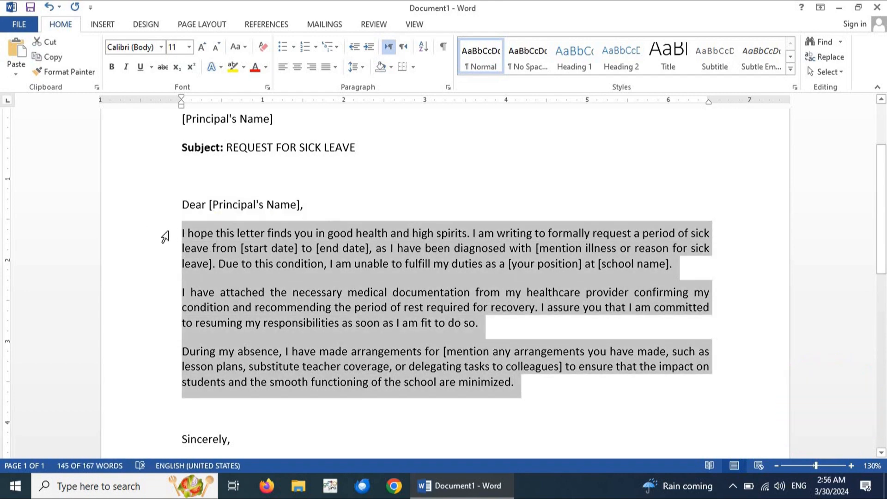
pyautogui.hotkey('shift', 'F3')
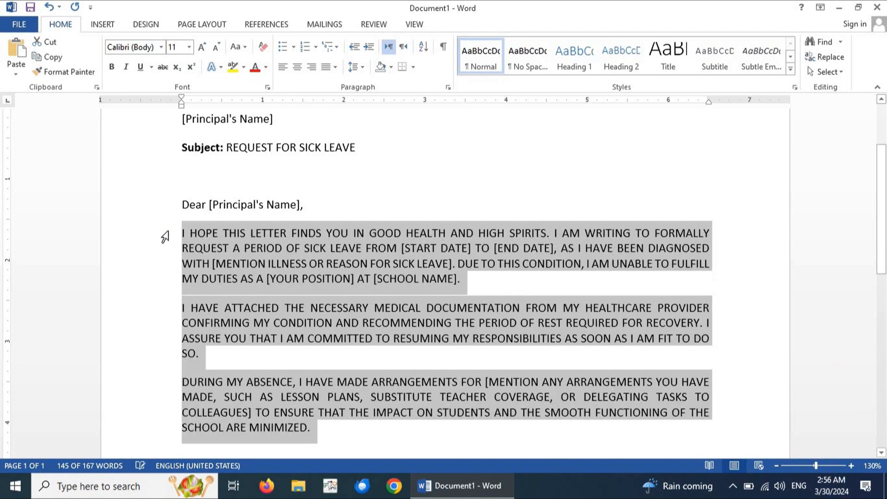
pyautogui.hotkey('shift', 'F3')
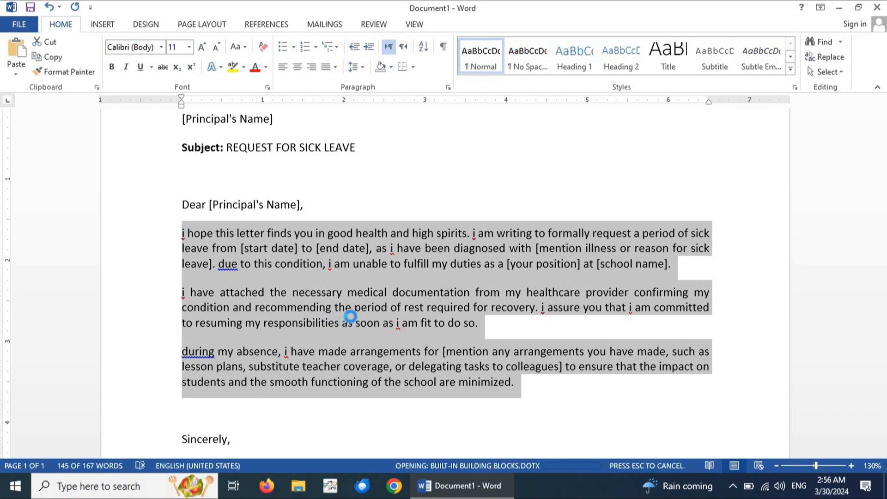
# Delete the three body paragraphs and undo the deletion.
pyautogui.press('Delete')
pyautogui.click(577, 323)
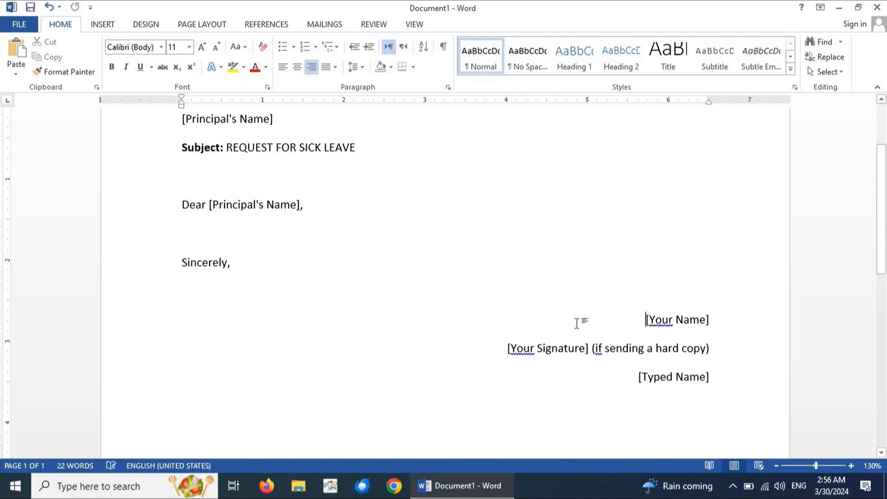
pyautogui.hotkey('ctrl', 'z')
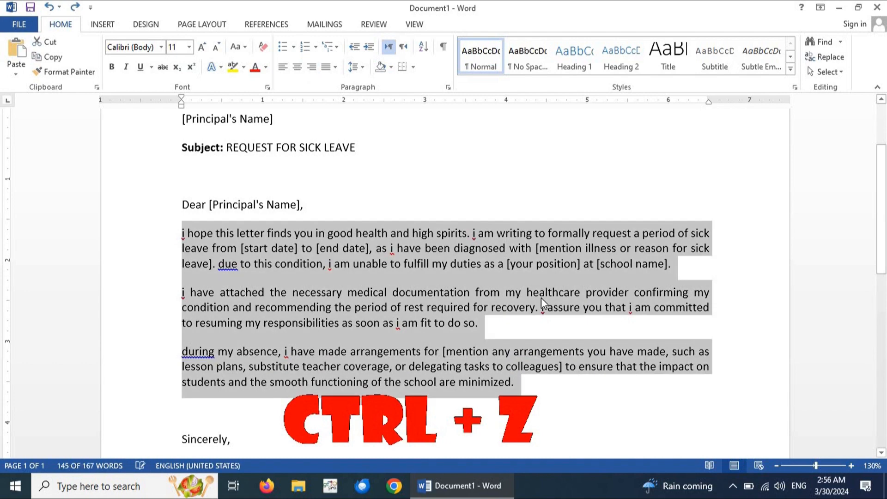
pyautogui.click(542, 297)
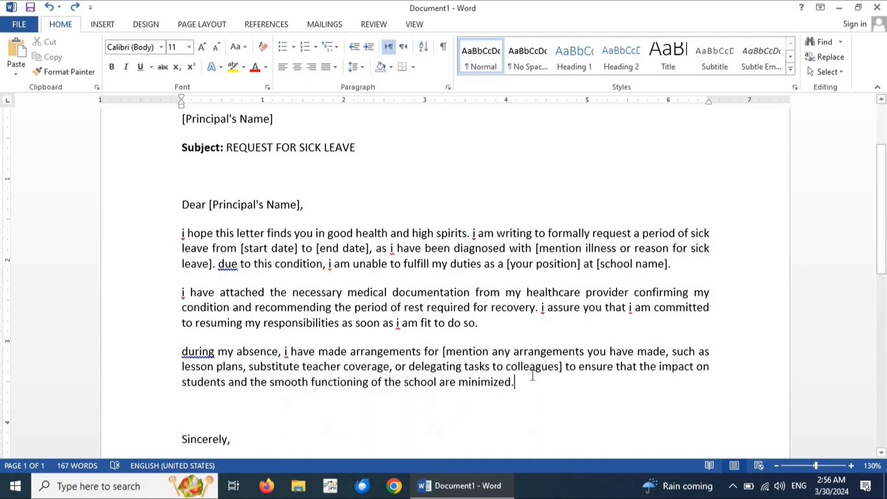
# Change the three body paragraphs to sentence case.
pyautogui.moveTo(525, 383); pyautogui.dragTo(160, 241)
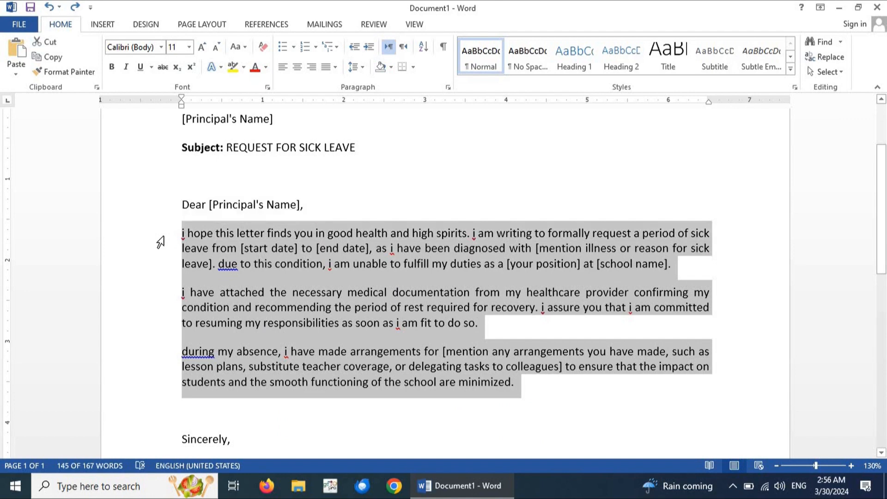
pyautogui.hotkey('shift', 'F3')
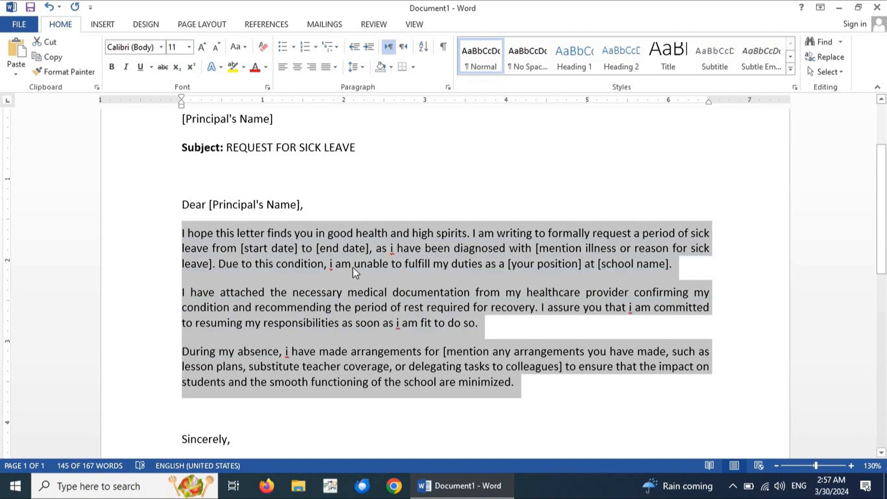
pyautogui.click(362, 267)
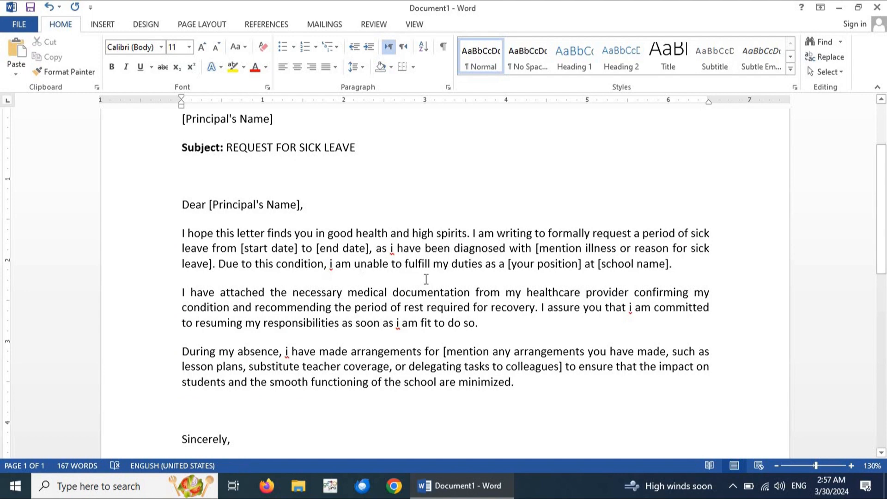
# Undo all the case changes made to the three body paragraphs.
pyautogui.hotkey('ctrl', 'z')
pyautogui.hotkey('ctrl', 'z')
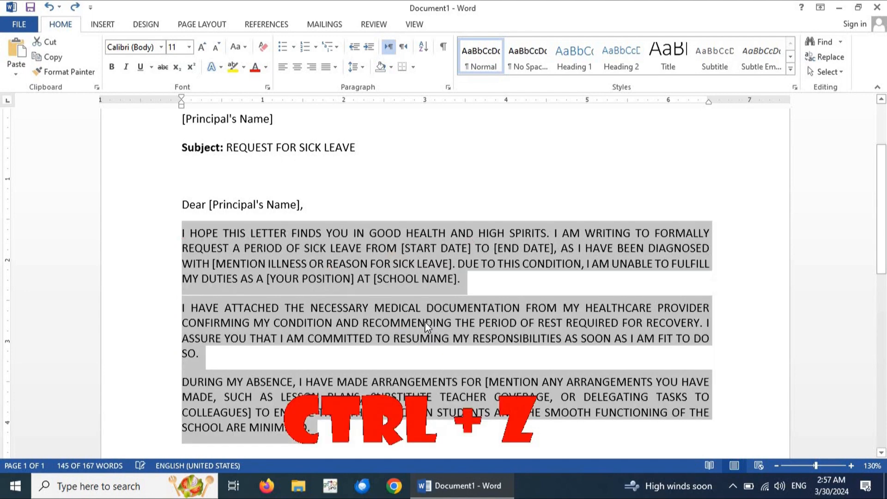
pyautogui.hotkey('ctrl', 'z')
pyautogui.click(519, 309)
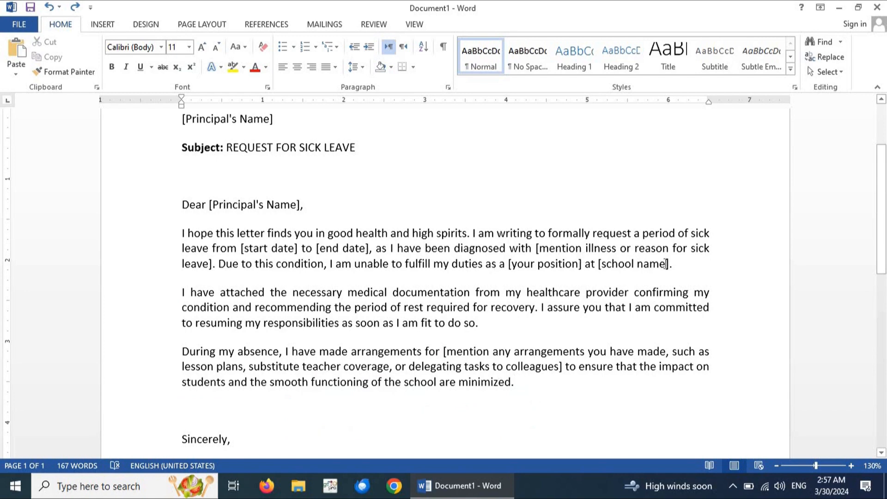
# Set the line spacing of the first body paragraph, starting "I hope this letter", to 1.15.
pyautogui.moveTo(673, 264); pyautogui.dragTo(223, 253)
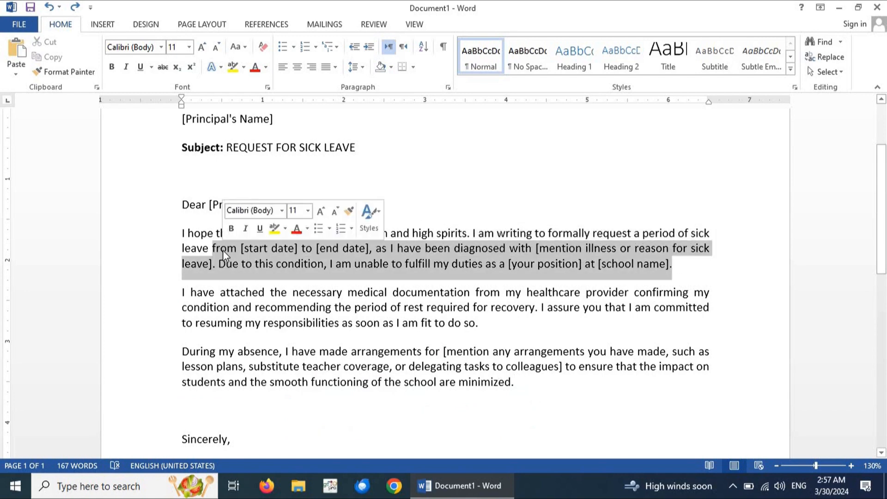
pyautogui.hotkey('shift', 'Home')
pyautogui.hotkey('shift', 'Up')
pyautogui.hotkey('shift', 'Home')
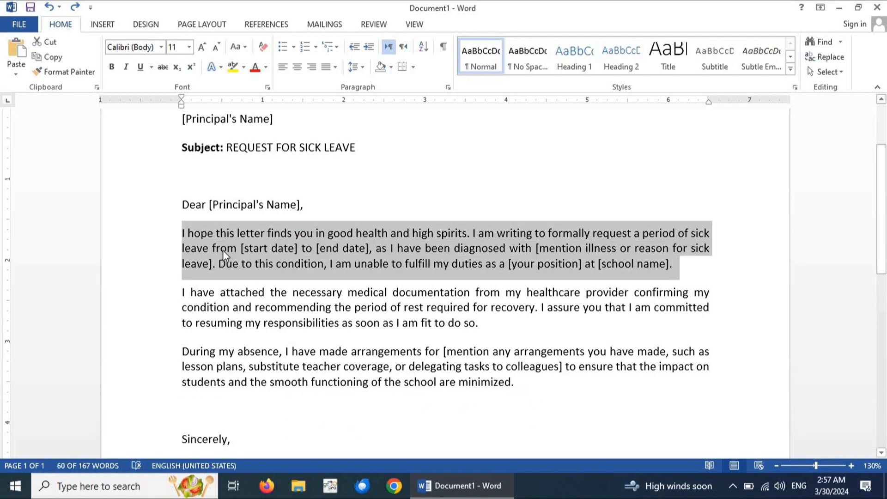
pyautogui.click(362, 68)
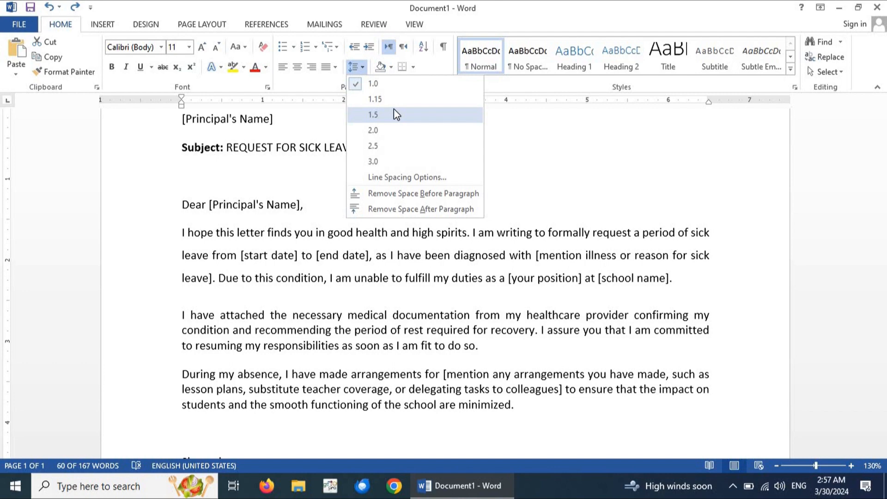
pyautogui.click(393, 99)
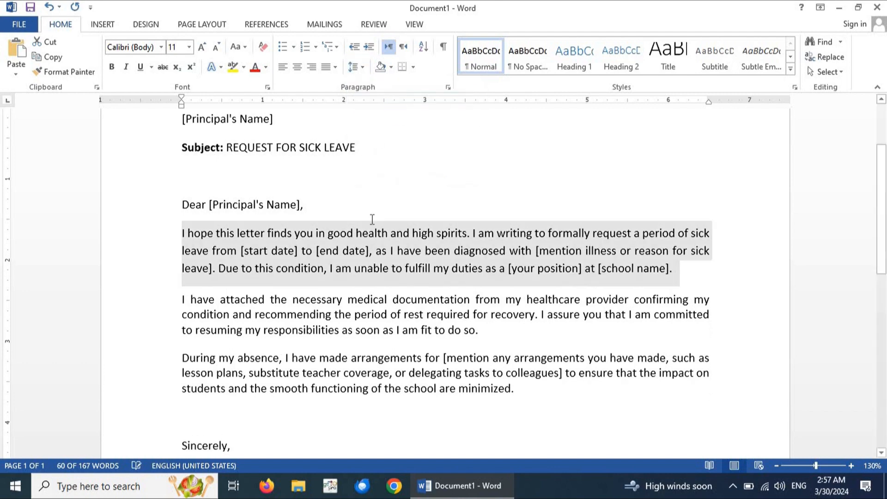
pyautogui.click(396, 234)
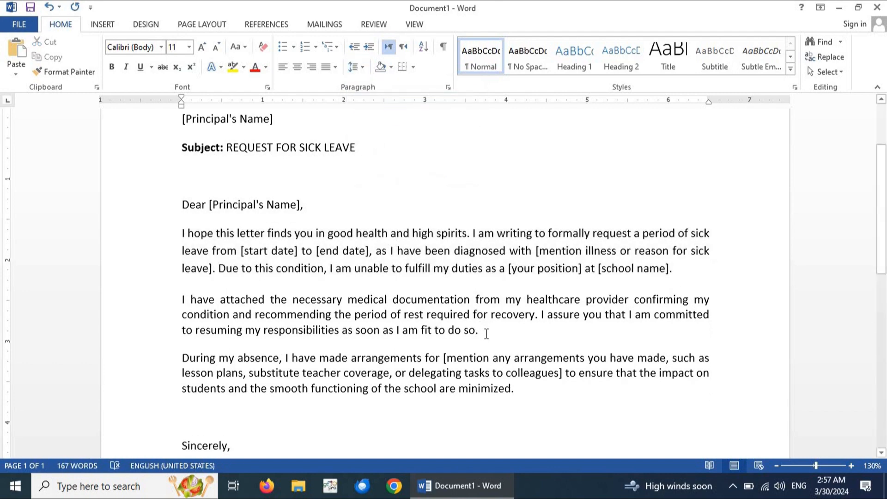
# Set the line spacing of the second body paragraph, starting "I have attached", to 1.5.
pyautogui.tripleClick(178, 303)
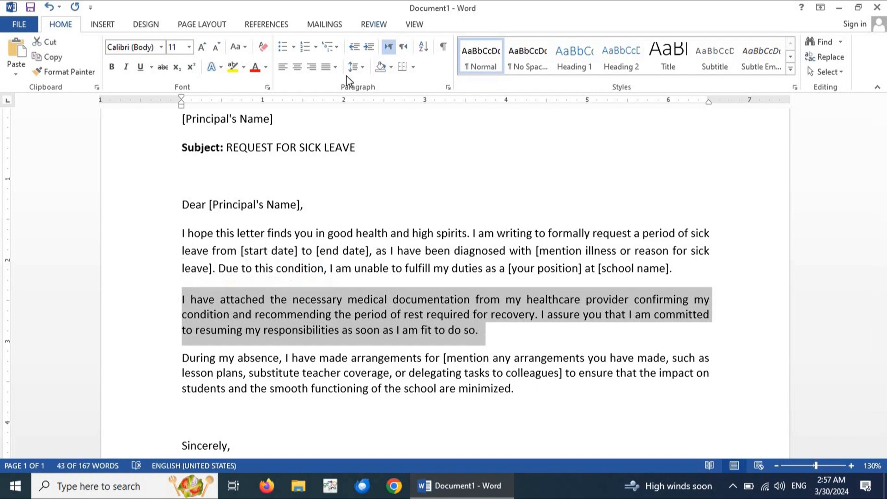
pyautogui.click(355, 67)
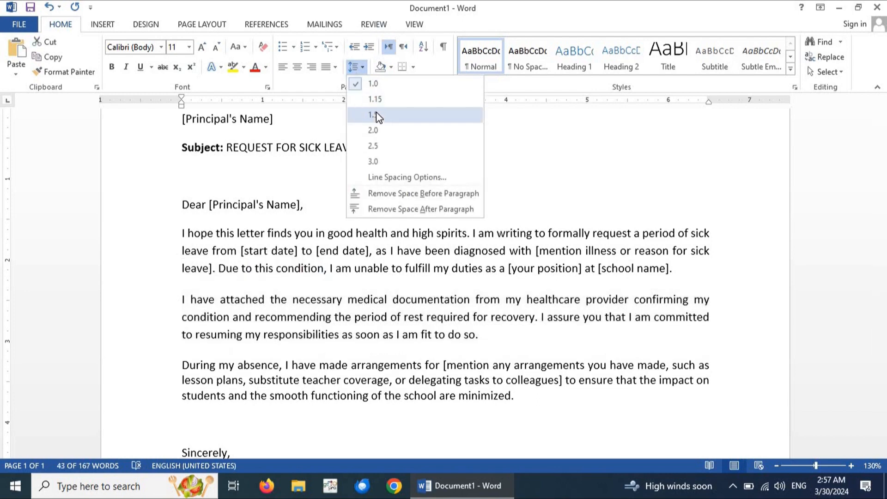
pyautogui.click(376, 115)
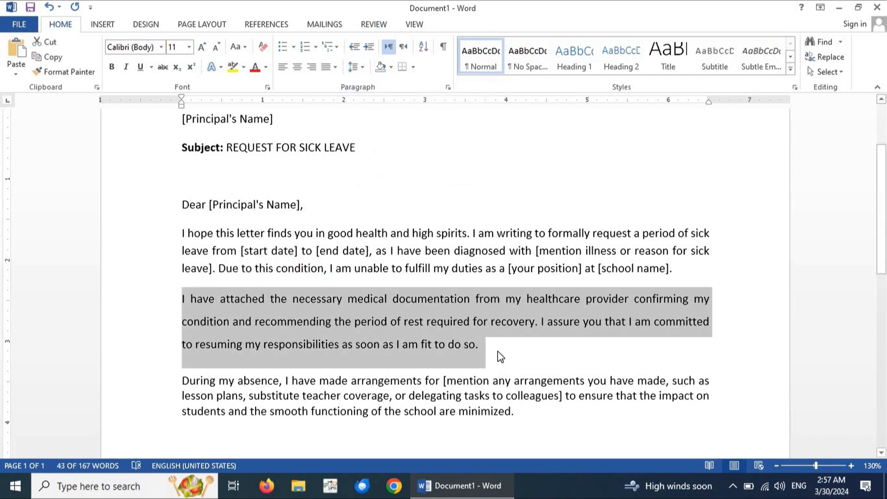
pyautogui.click(499, 354)
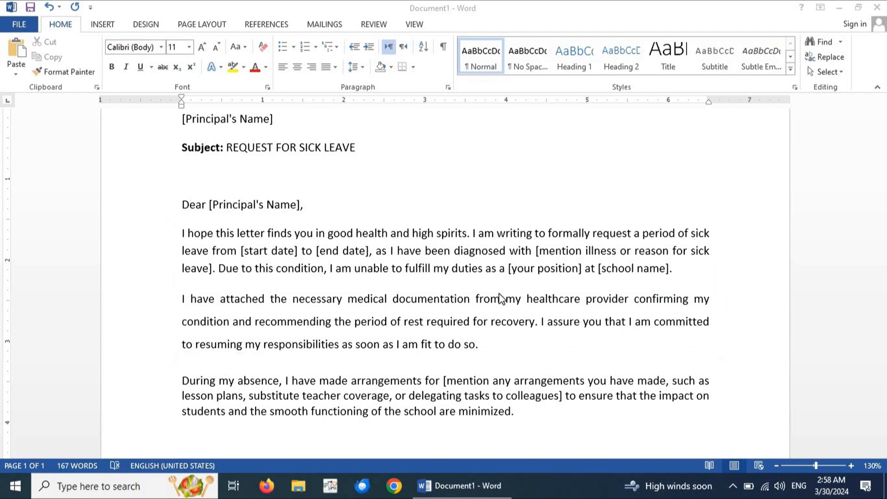
# Indent only the first line of the first body paragraph by about 1.5 inches.
pyautogui.scroll(4, 454, 249)
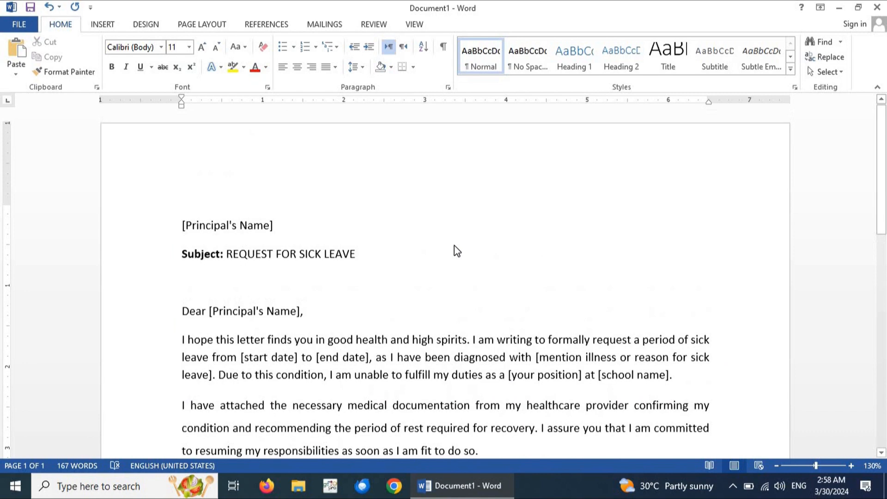
pyautogui.scroll(-4, 306, 290)
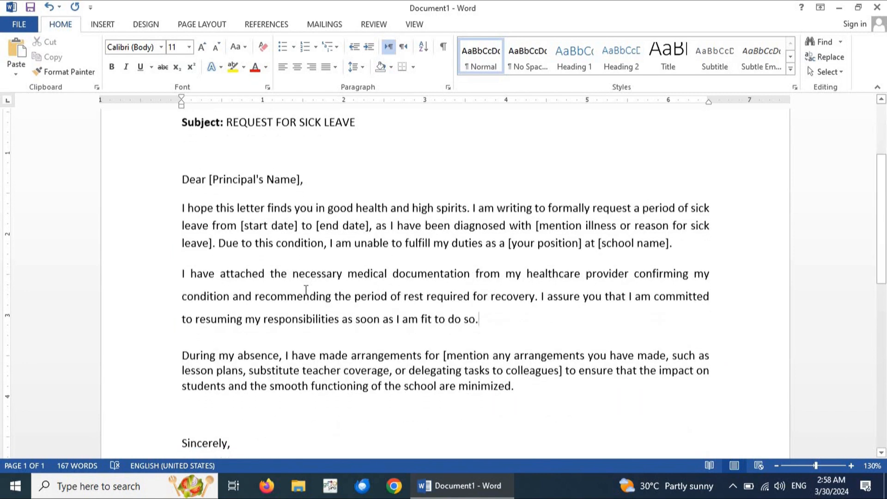
pyautogui.click(178, 206)
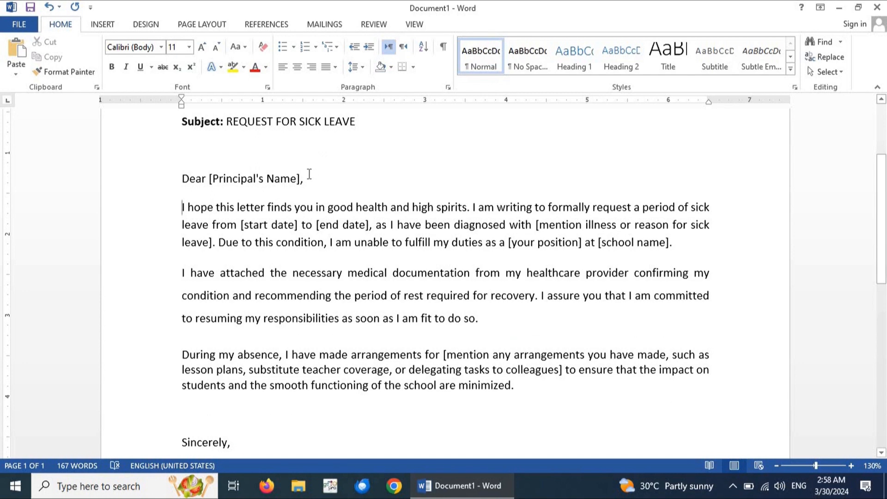
pyautogui.press('Left')
pyautogui.click(180, 206)
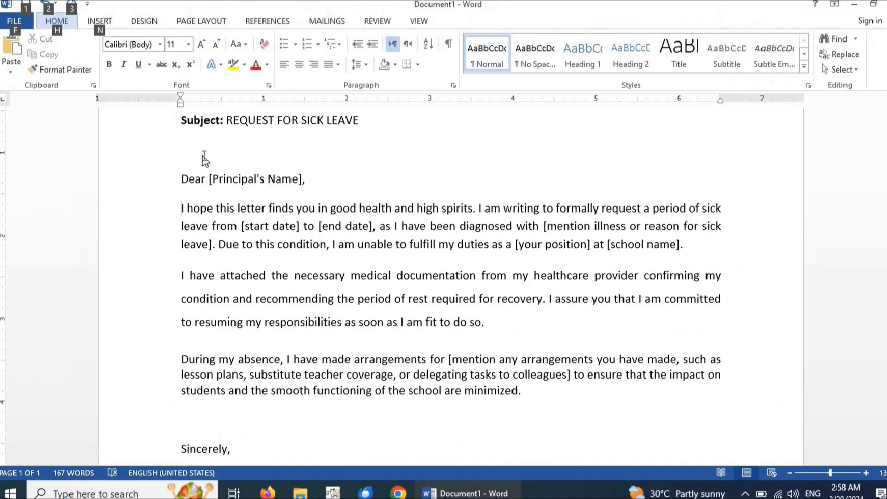
pyautogui.press('alt')
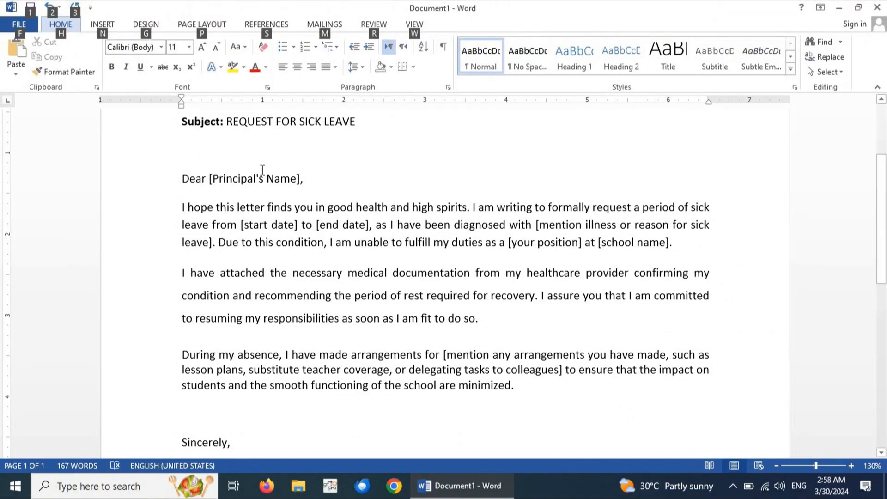
pyautogui.press('alt')
pyautogui.click(184, 207)
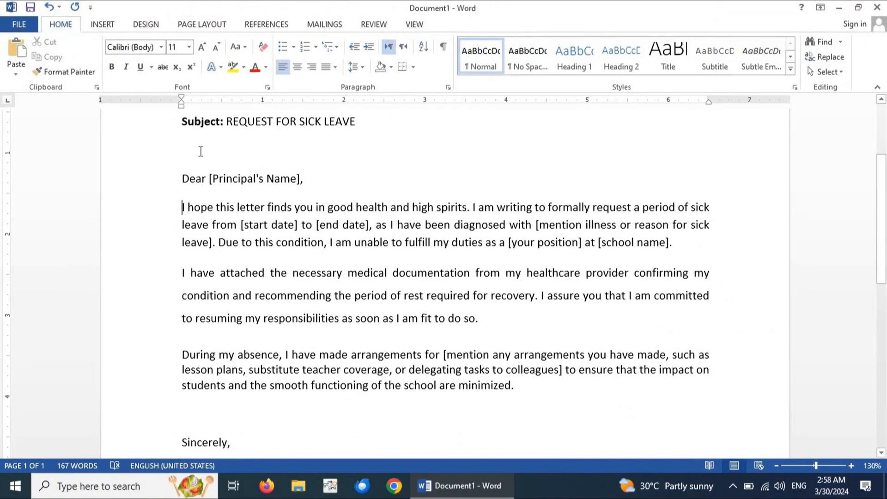
pyautogui.moveTo(181, 97)
pyautogui.mouseDown()
pyautogui.moveTo(312, 104)
pyautogui.moveTo(185, 108)
pyautogui.moveTo(308, 107)
pyautogui.mouseUp()
pyautogui.moveTo(305, 112); pyautogui.dragTo(304, 112)
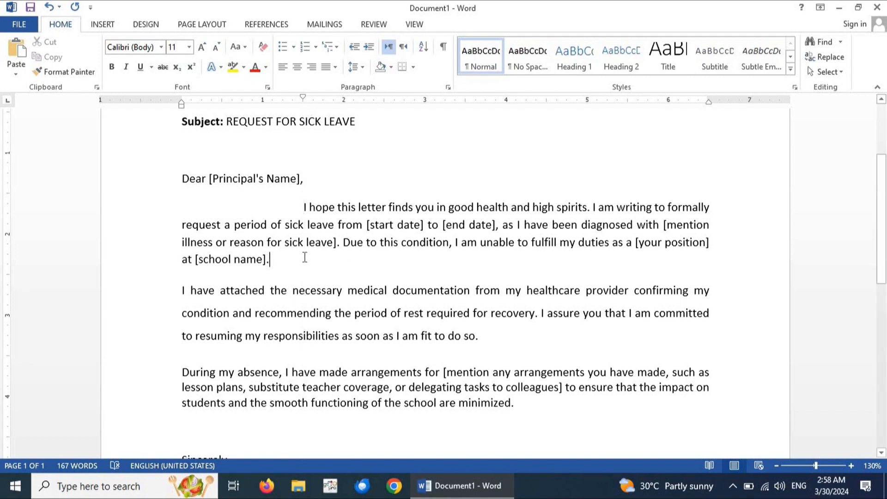
pyautogui.scroll(1, 305, 257)
pyautogui.scroll(-2, 303, 254)
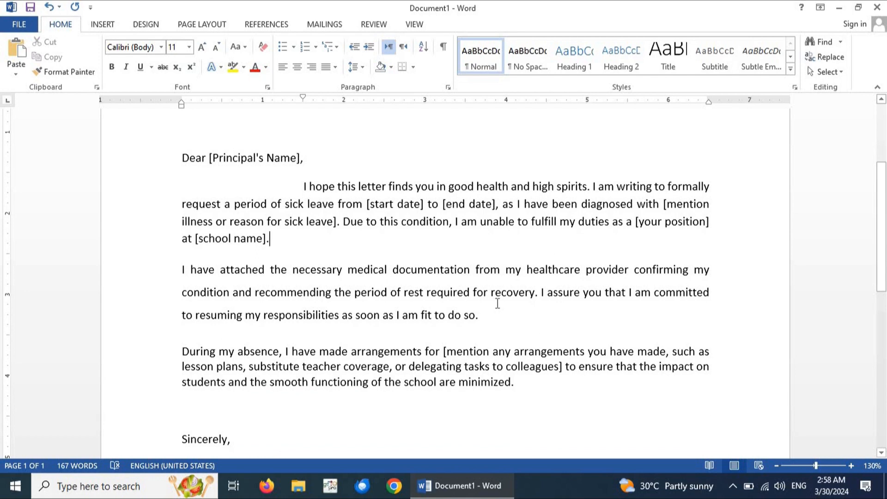
pyautogui.scroll(3, 498, 304)
pyautogui.scroll(-3, 495, 304)
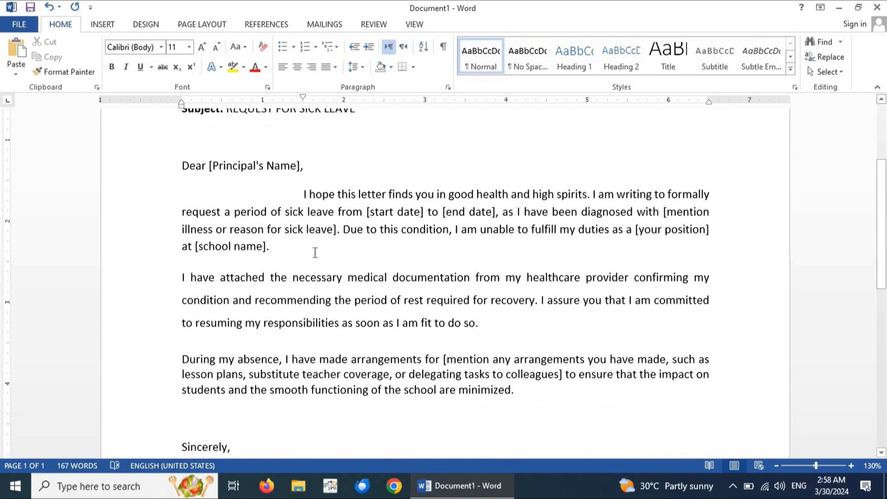
pyautogui.press('alt')
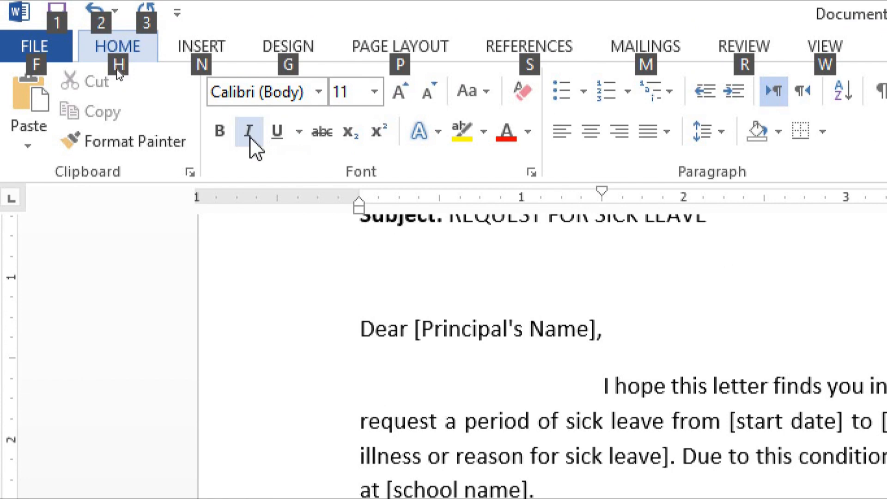
pyautogui.click(377, 132)
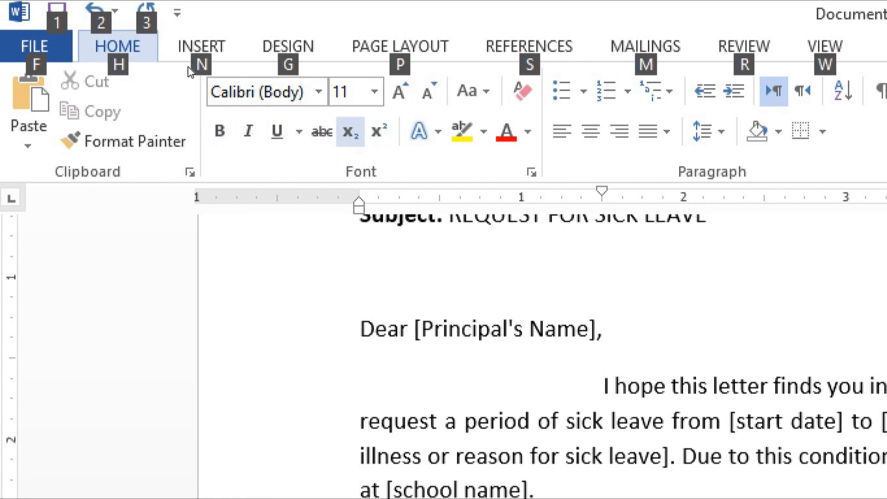
pyautogui.press('super')
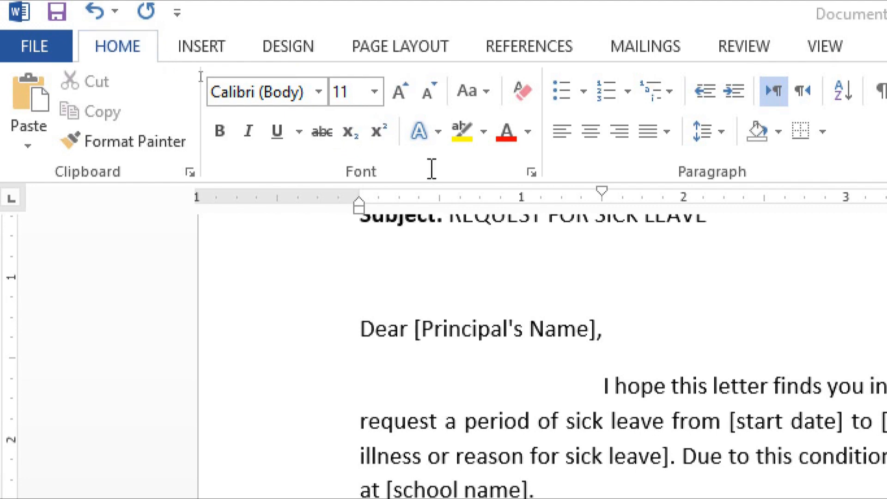
pyautogui.moveTo(328, 111)
pyautogui.mouseDown()
pyautogui.moveTo(327, 143)
pyautogui.moveTo(387, 149)
pyautogui.mouseUp()
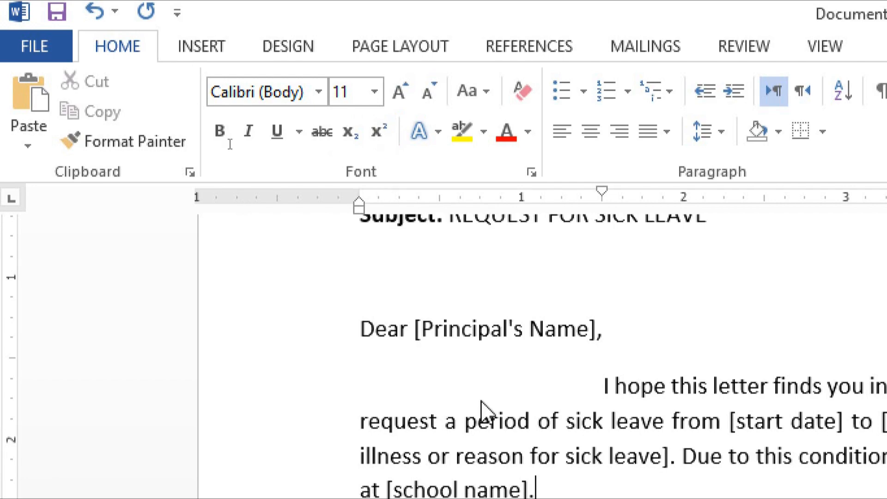
pyautogui.press('alt')
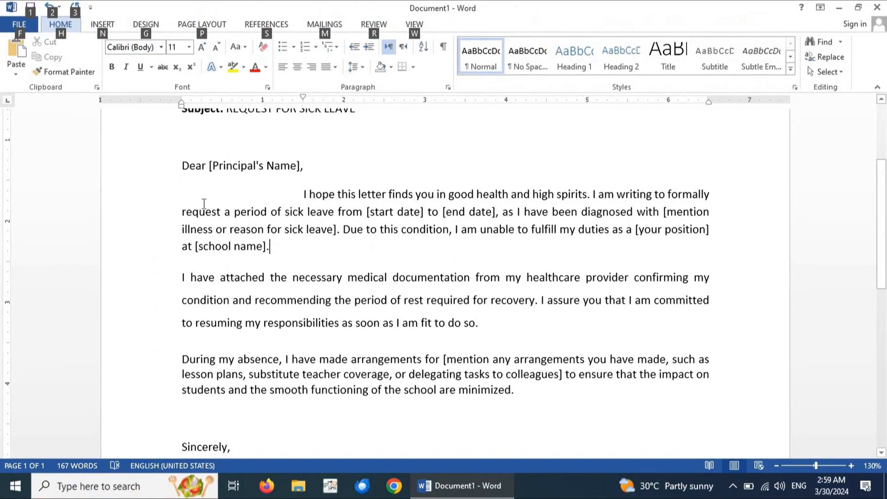
pyautogui.press('alt')
# Colour the opening words "I hope this letter finds you in good health" light orange, followed by a darker blue theme colour.
pyautogui.click(303, 194)
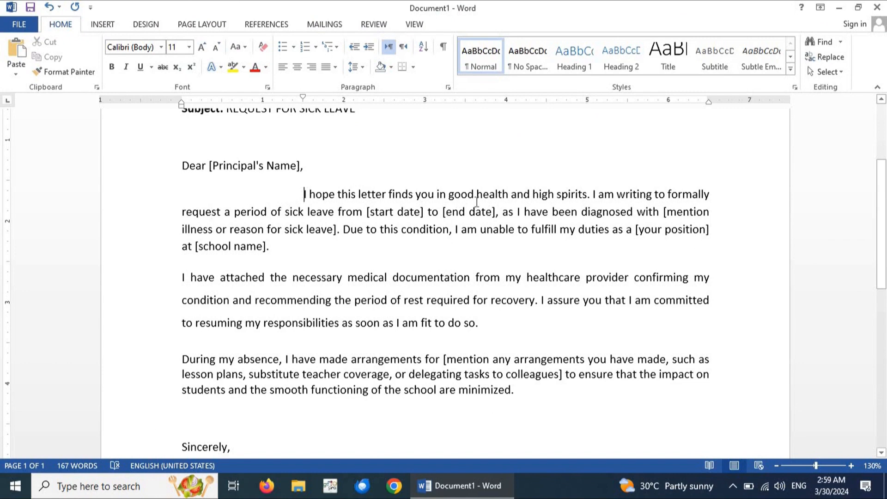
pyautogui.moveTo(477, 202); pyautogui.dragTo(491, 206)
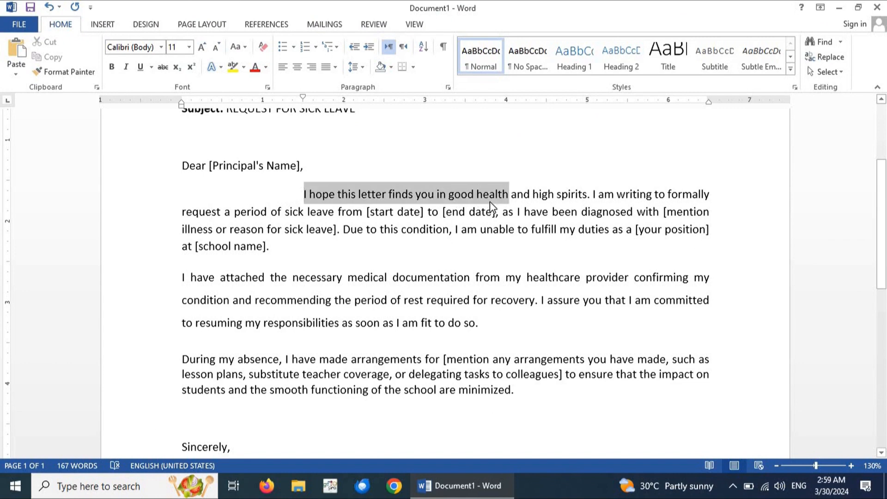
pyautogui.click(264, 68)
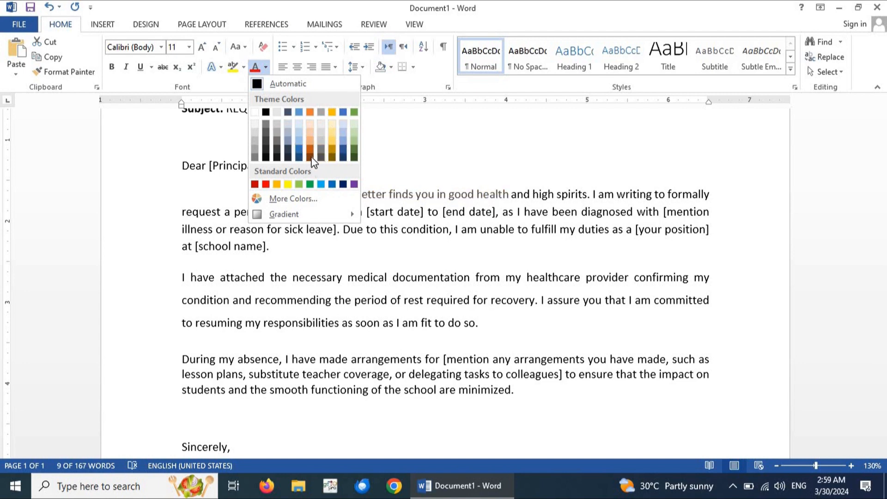
pyautogui.click(309, 143)
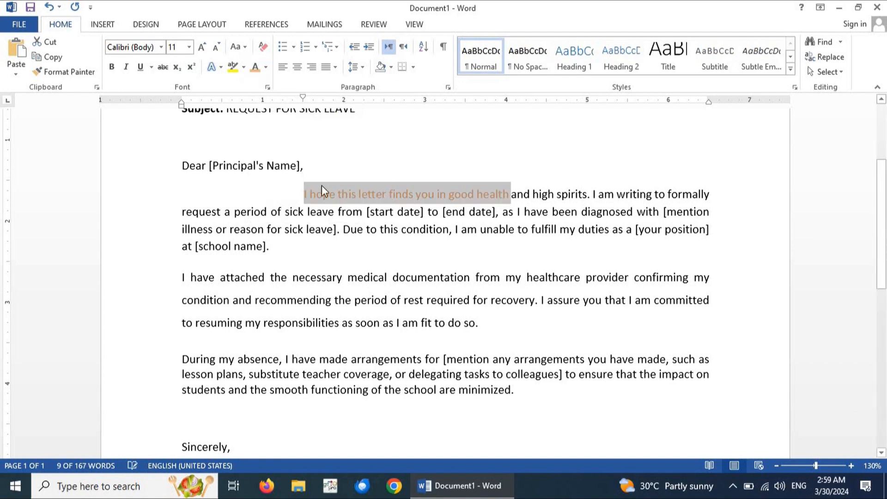
pyautogui.click(267, 69)
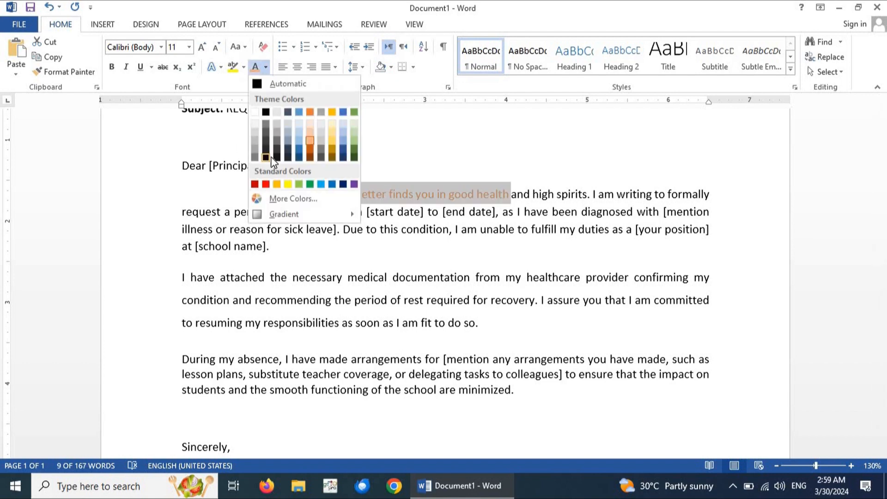
pyautogui.click(299, 149)
pyautogui.click(448, 252)
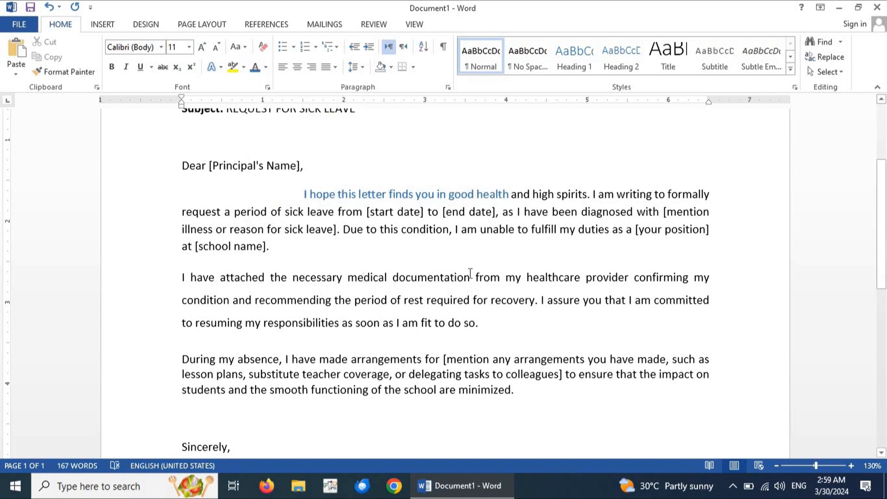
# Underline "as I am fit to do so" and make the word "attached" bold in the second body paragraph.
pyautogui.moveTo(395, 323); pyautogui.dragTo(476, 329)
pyautogui.hotkey('ctrl', 'u')
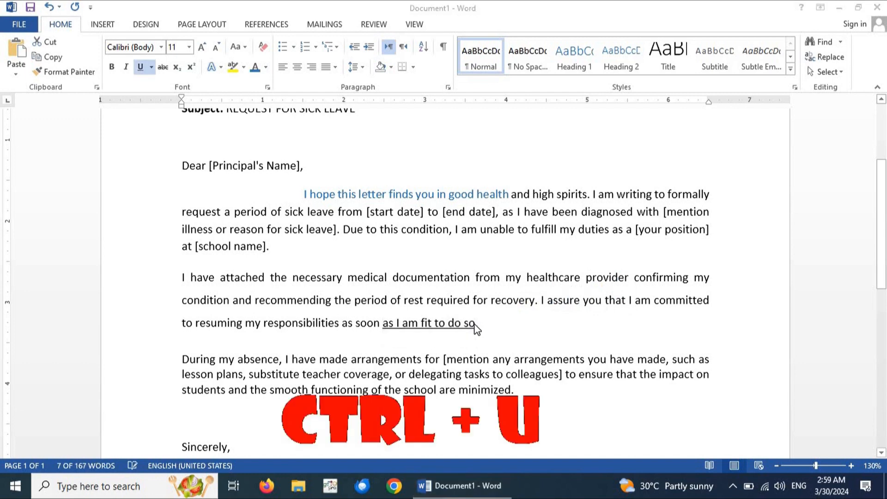
pyautogui.doubleClick(236, 274)
pyautogui.hotkey('ctrl', 'b')
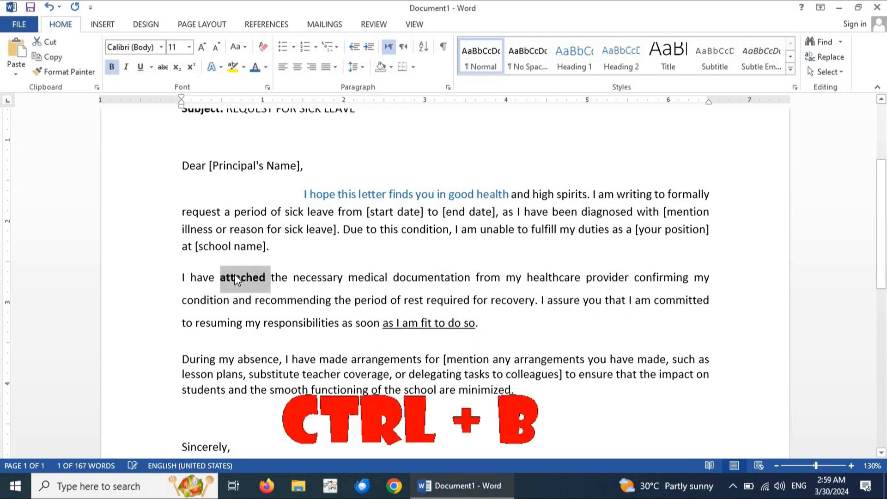
pyautogui.click(271, 284)
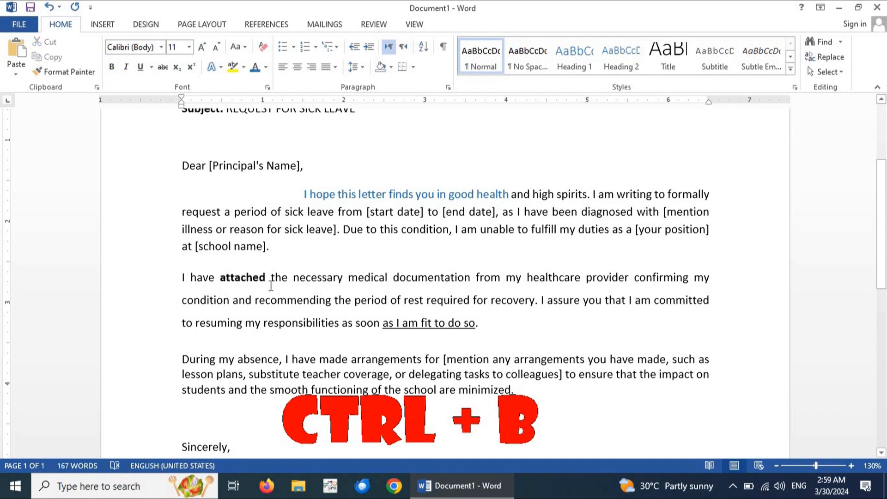
# Make the closing "Sincerely," bold.
pyautogui.scroll(-3, 271, 285)
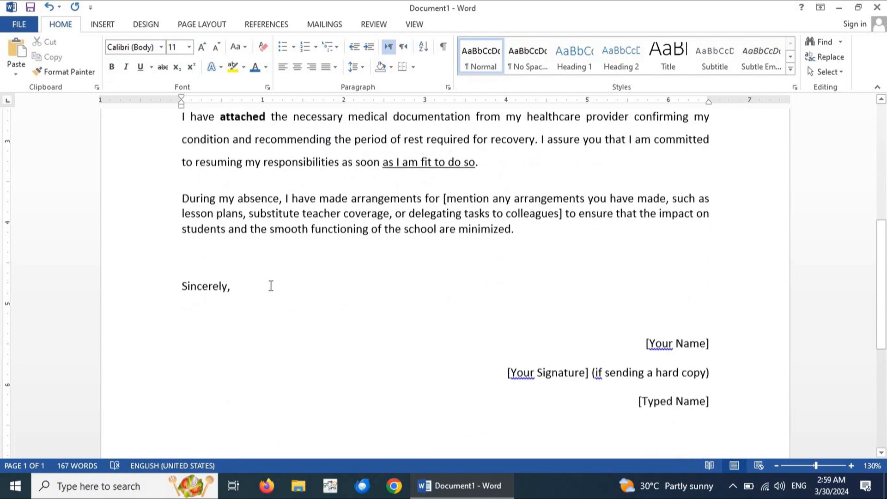
pyautogui.scroll(1, 231, 314)
pyautogui.click(242, 304)
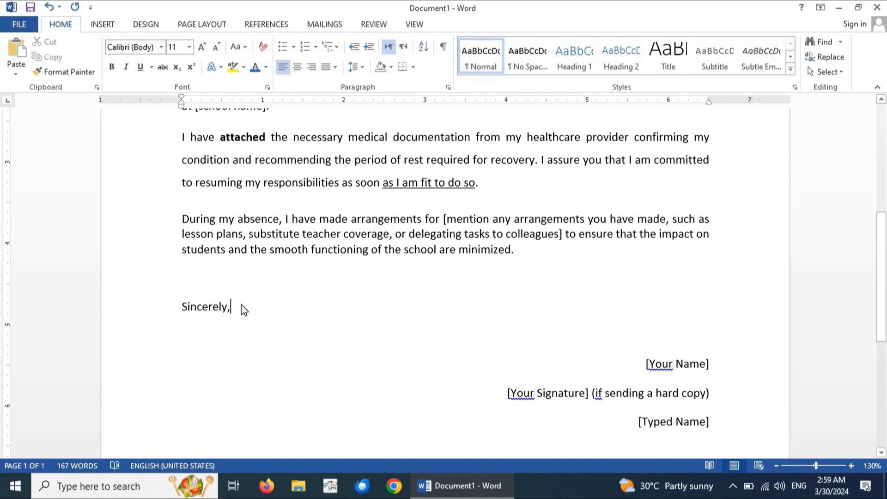
pyautogui.doubleClick(242, 304)
pyautogui.hotkey('ctrl', 'b')
pyautogui.scroll(3, 242, 304)
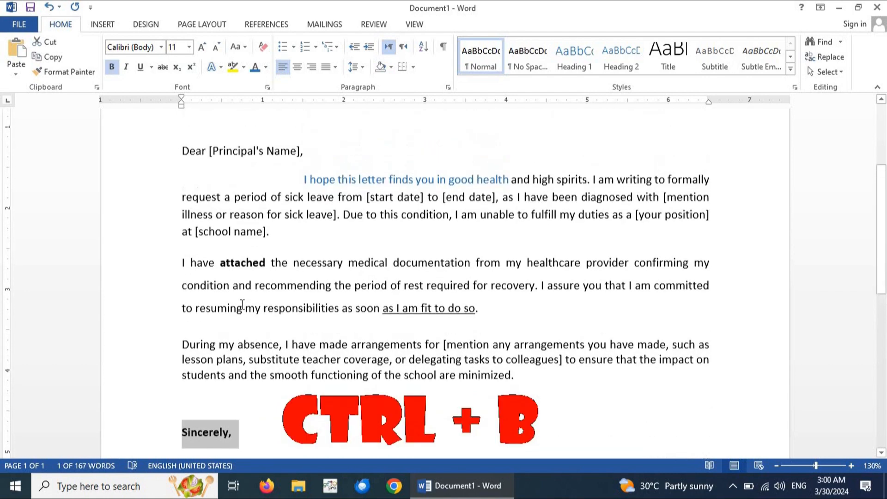
# Centre the third body paragraph, the one beginning "During my absence".
pyautogui.click(348, 297)
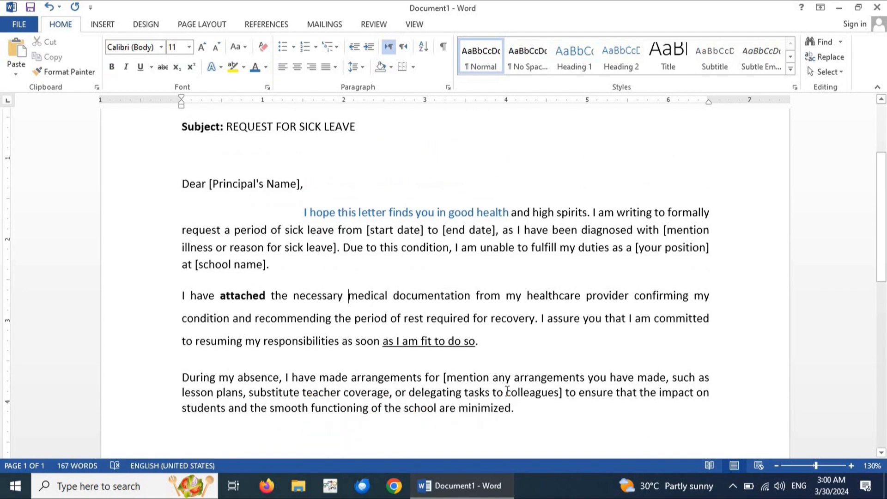
pyautogui.doubleClick(155, 366)
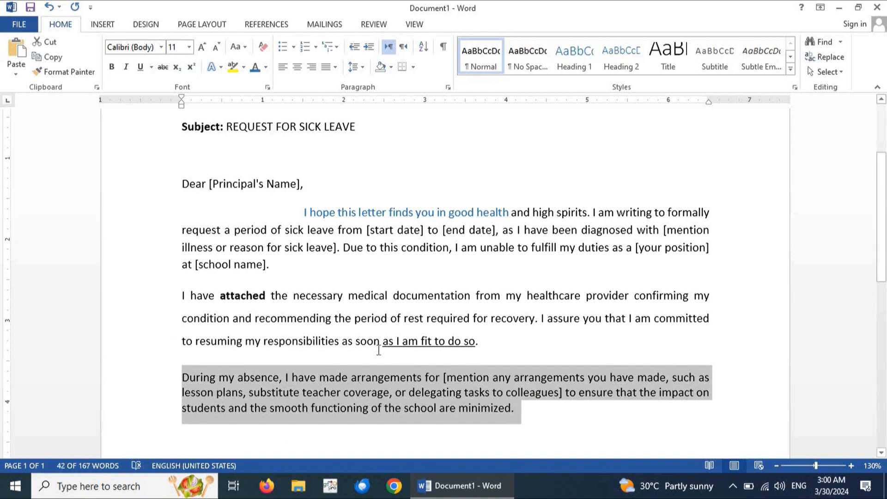
pyautogui.hotkey('ctrl', 'e')
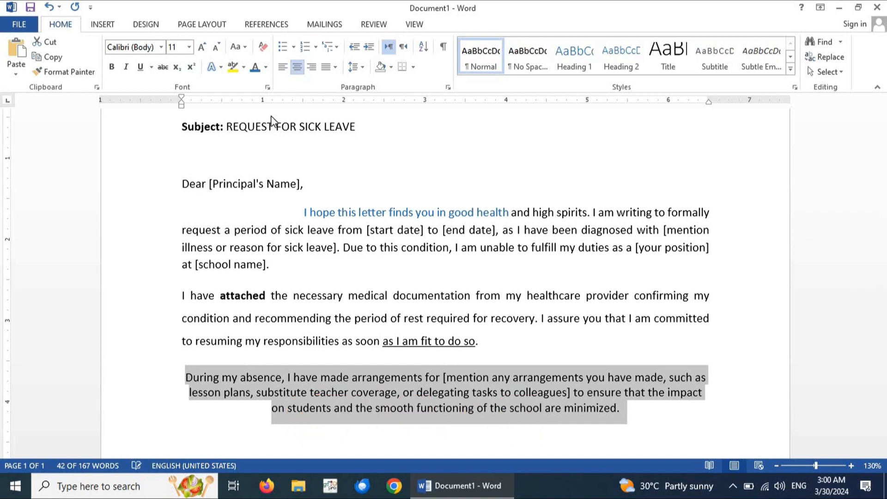
pyautogui.moveTo(261, 136); pyautogui.dragTo(288, 81)
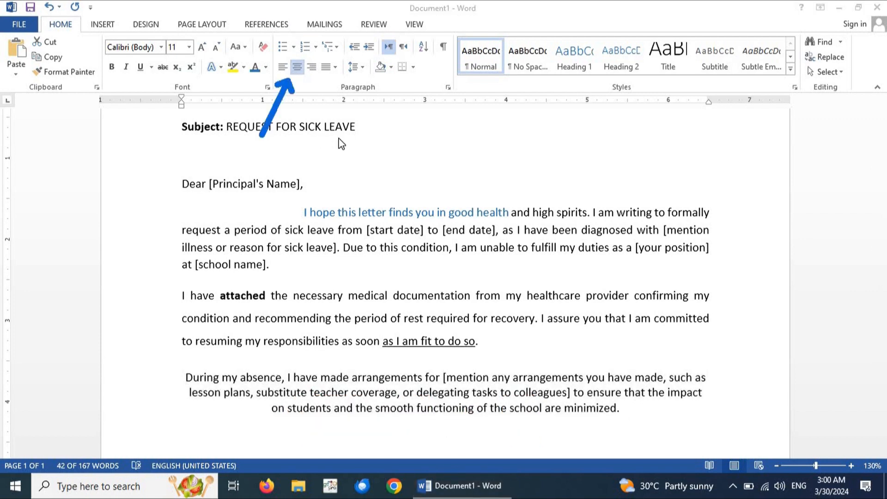
# Switch the "During my absence" paragraph through right, left and justified alignment.
pyautogui.tripleClick(627, 409)
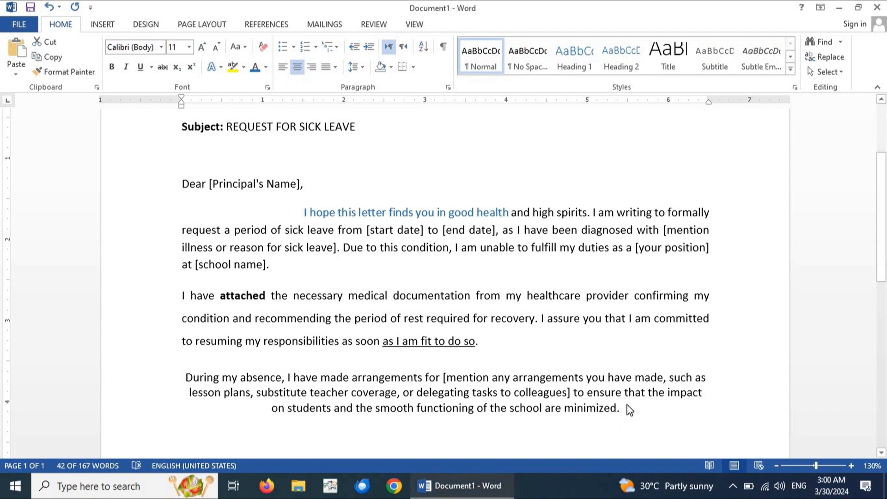
pyautogui.click(310, 67)
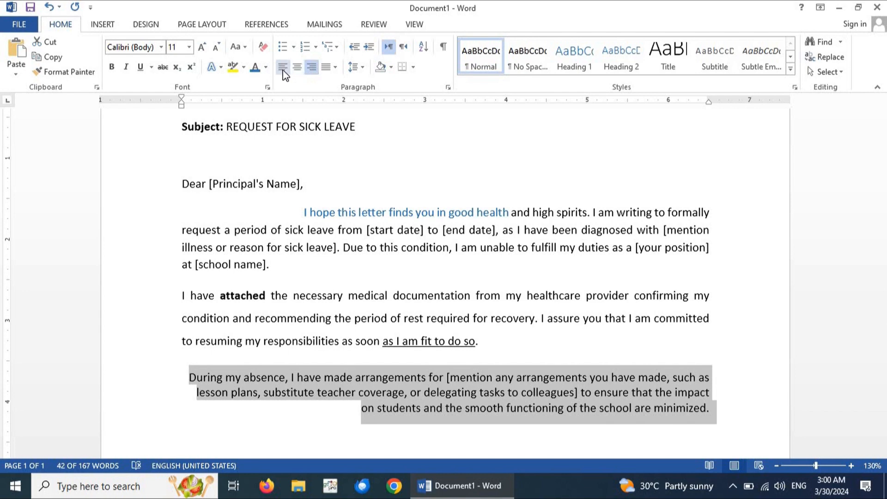
pyautogui.click(283, 69)
pyautogui.click(321, 68)
pyautogui.click(339, 88)
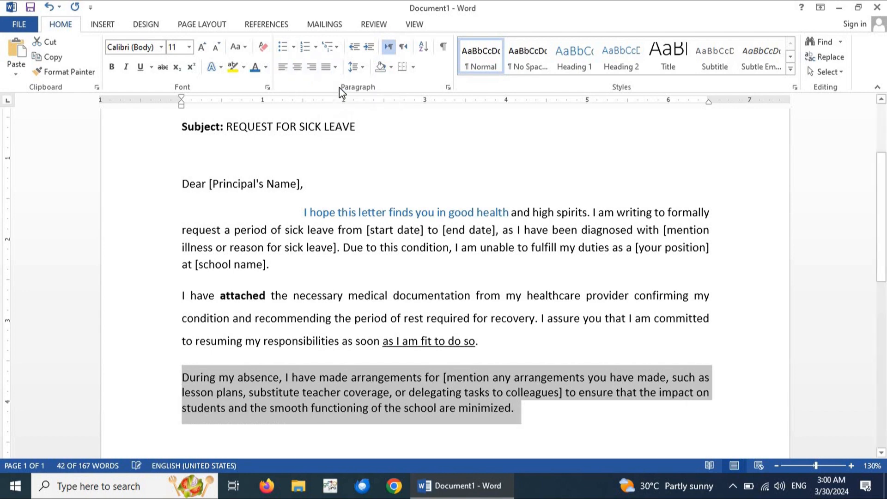
# Apply Justify Low to the "During my absence" paragraph, followed by Justify High.
pyautogui.click(332, 68)
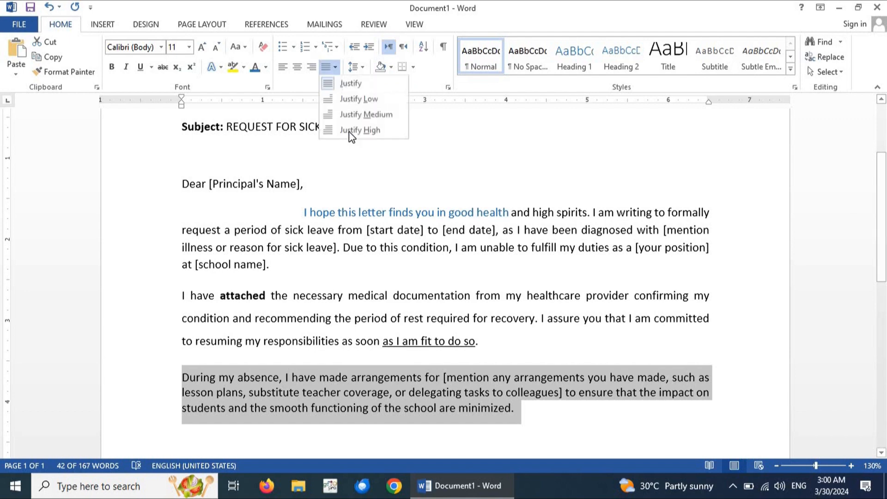
pyautogui.click(354, 103)
pyautogui.click(331, 65)
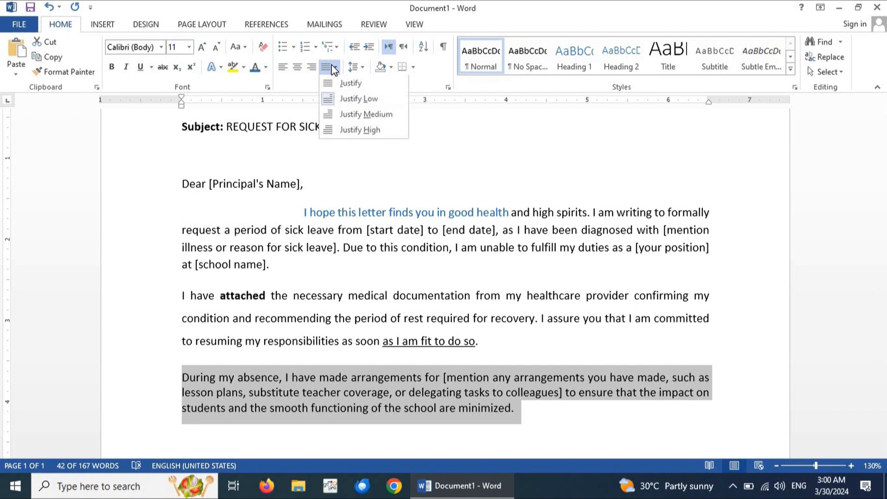
pyautogui.click(354, 129)
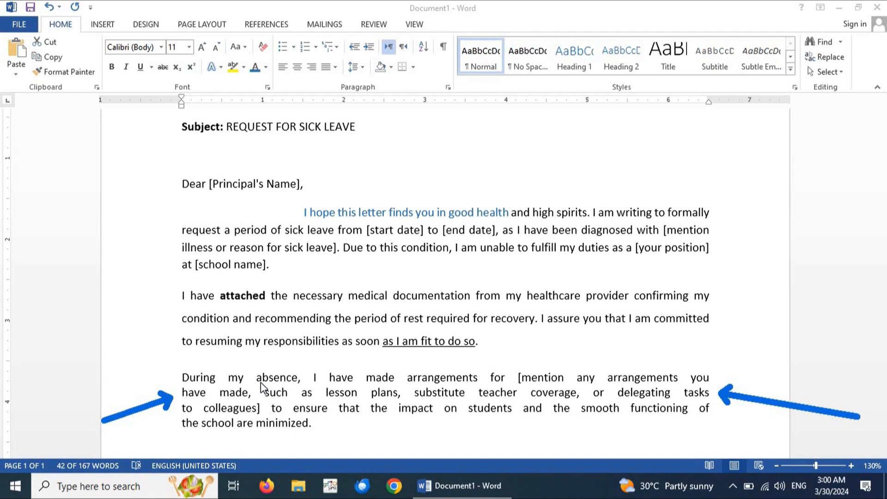
# Shade the background of the "During my absence" paragraph with a light green theme colour.
pyautogui.tripleClick(281, 409)
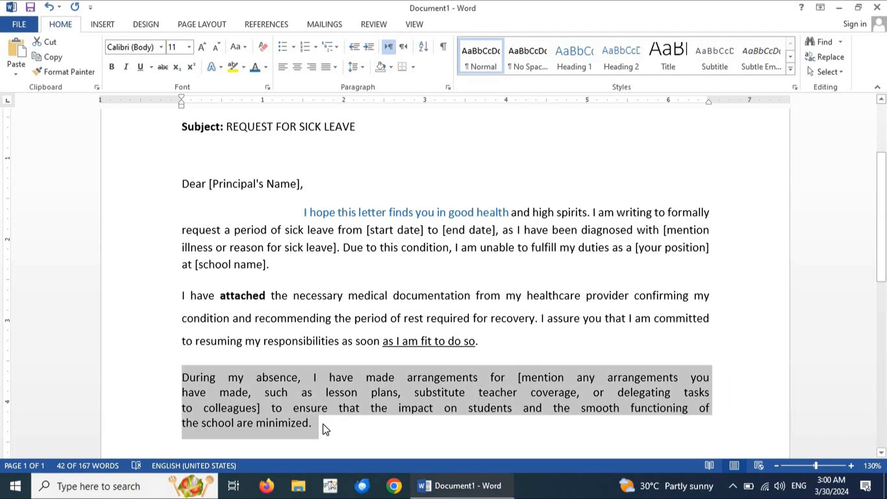
pyautogui.click(331, 66)
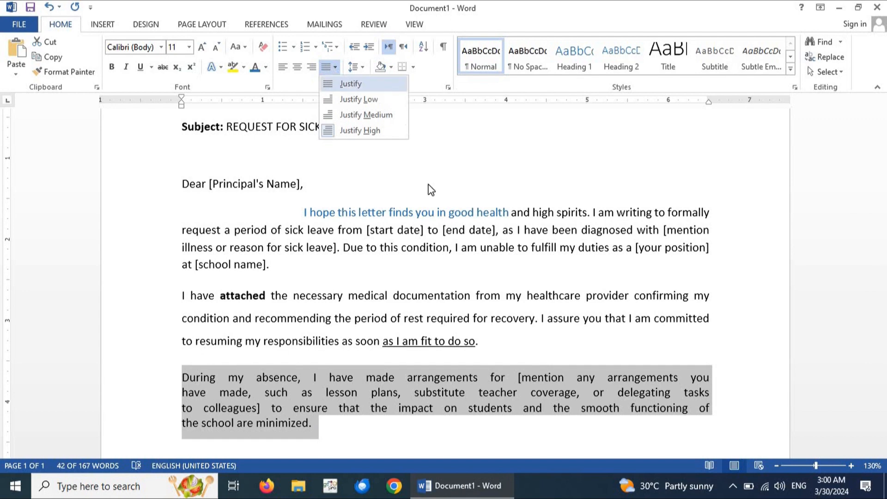
pyautogui.click(422, 67)
pyautogui.click(391, 67)
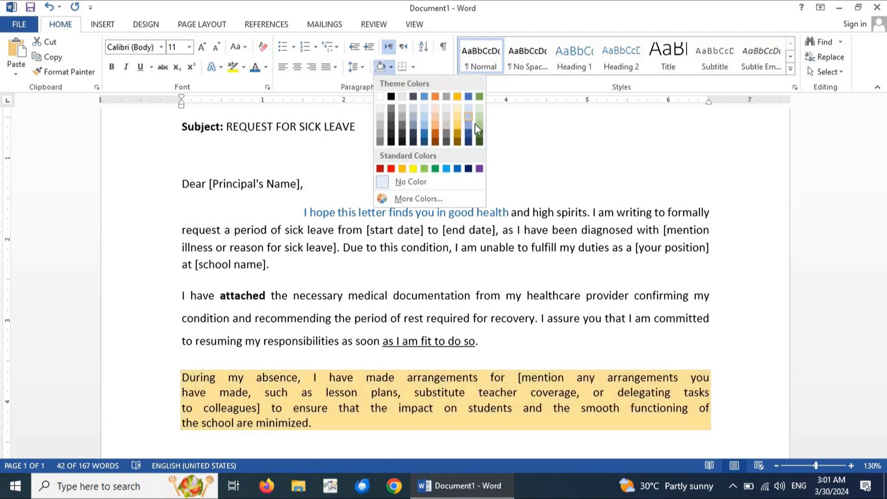
pyautogui.click(416, 298)
pyautogui.click(420, 298)
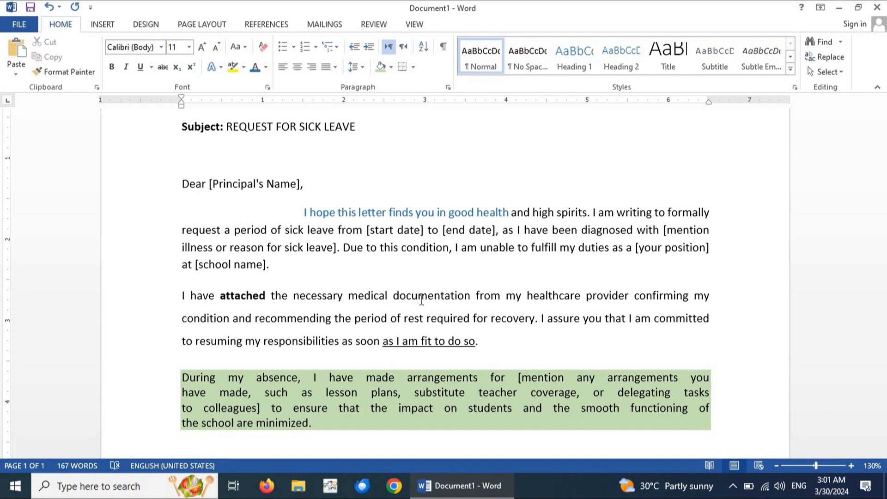
pyautogui.click(393, 421)
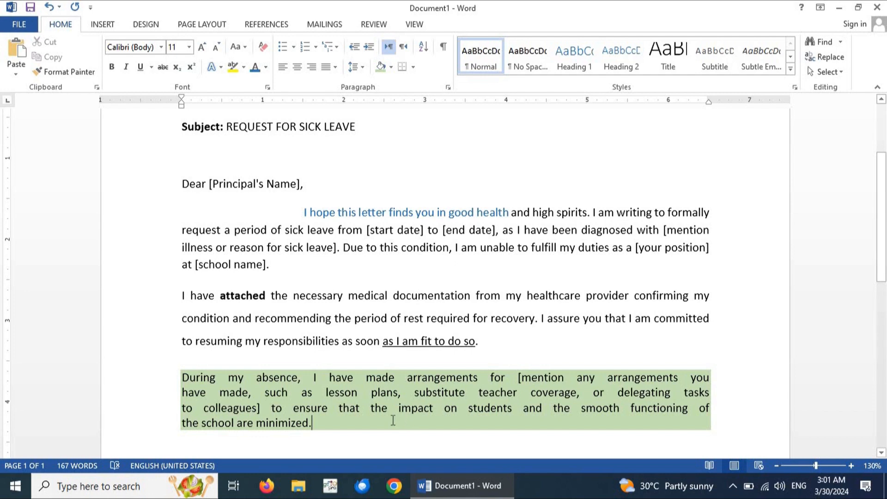
pyautogui.tripleClick(416, 215)
pyautogui.click(405, 318)
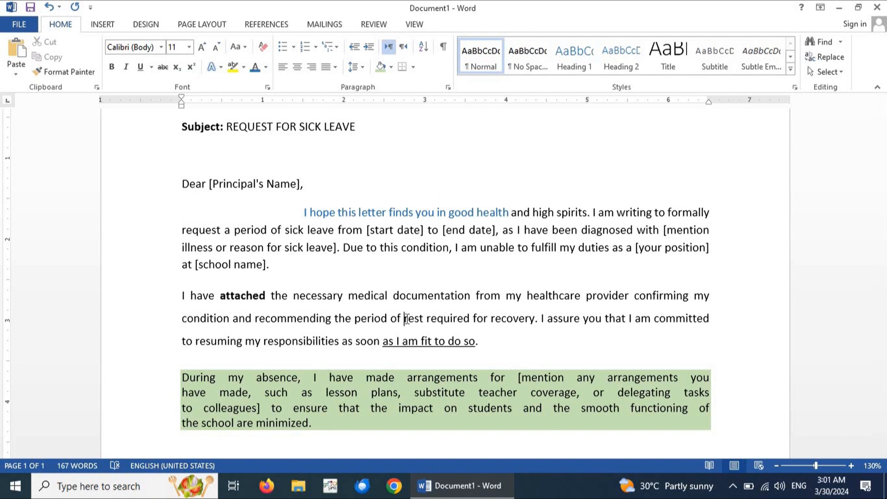
pyautogui.click(337, 331)
pyautogui.scroll(3, 304, 337)
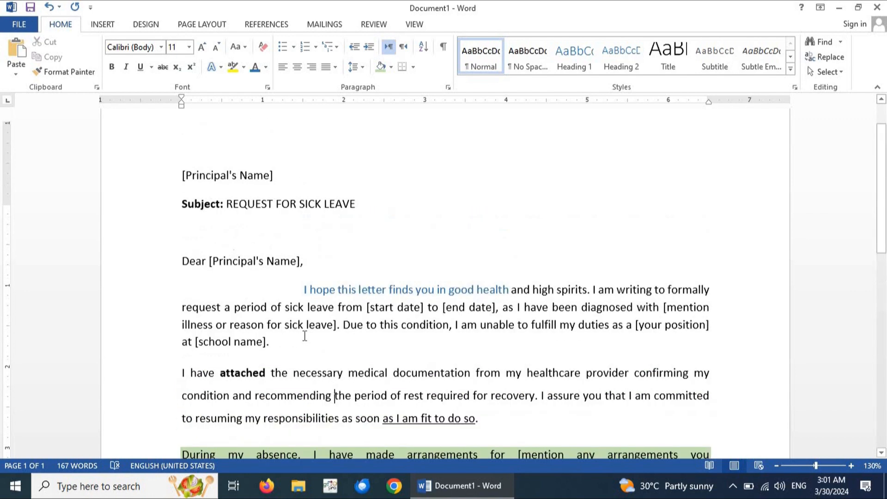
pyautogui.scroll(-3, 372, 256)
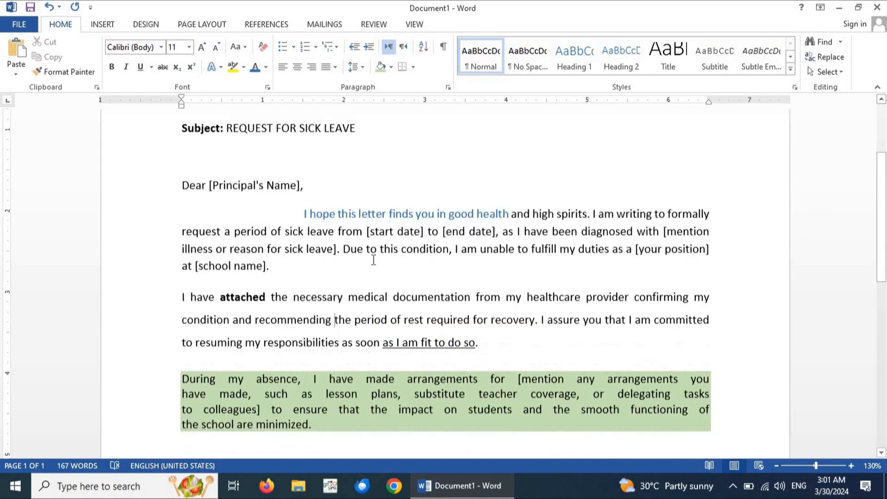
# Try superscript and subscript in turn on the final letter of "REQUEST FOR SICK LEAVE" and restore it to normal text.
pyautogui.scroll(3, 274, 201)
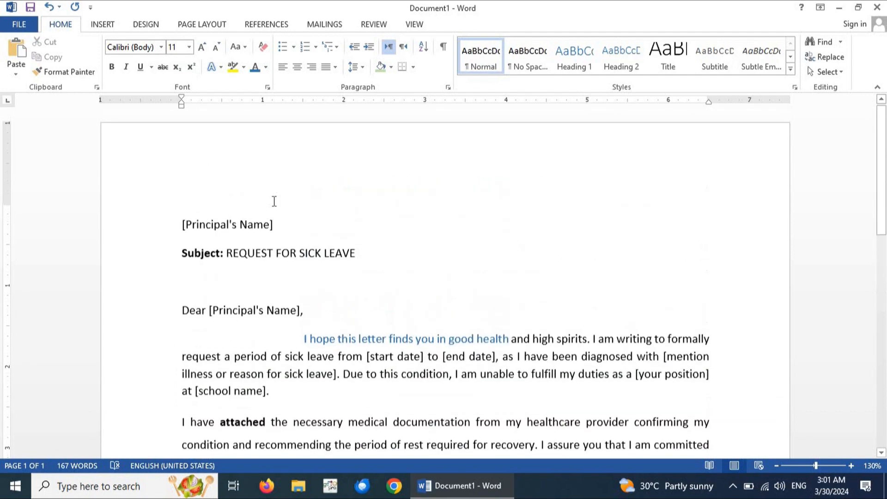
pyautogui.moveTo(358, 254); pyautogui.dragTo(350, 254)
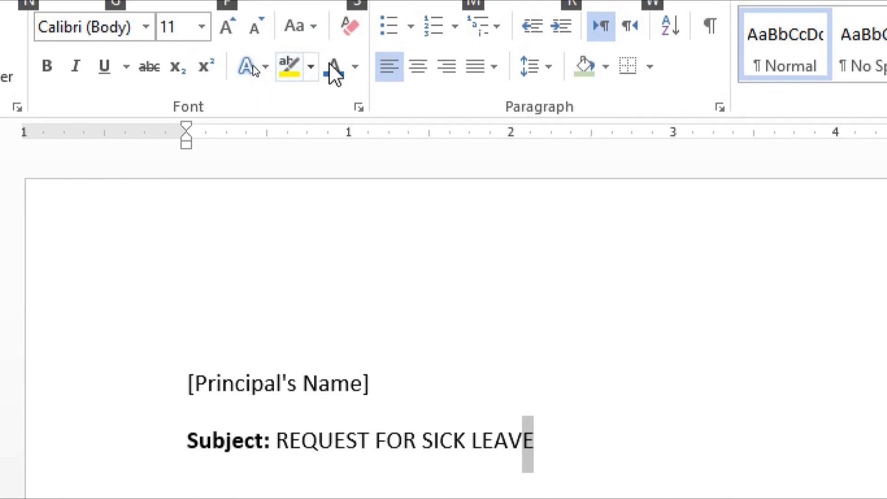
pyautogui.press('alt')
pyautogui.click(208, 76)
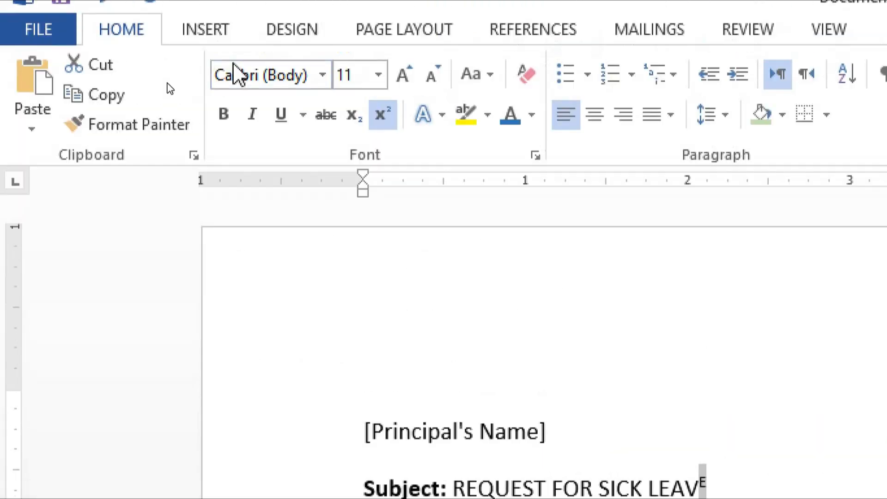
pyautogui.click(358, 116)
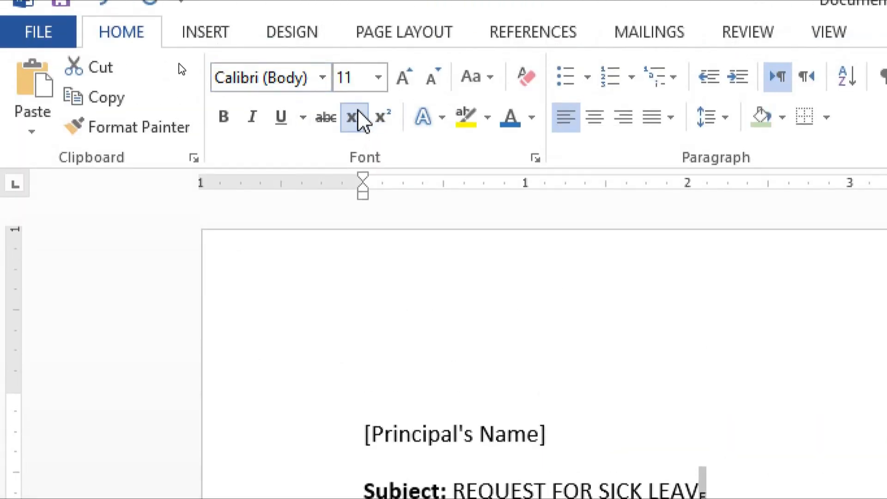
pyautogui.click(358, 117)
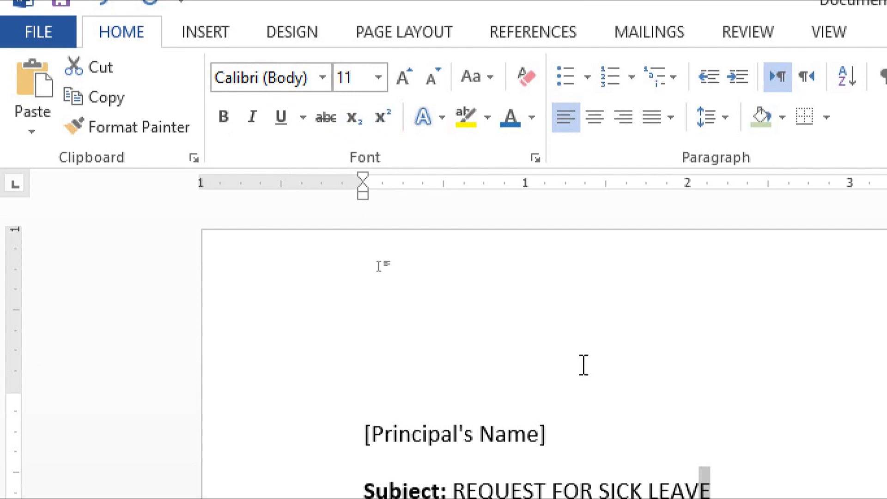
pyautogui.scroll(-2, 758, 437)
pyautogui.click(538, 287)
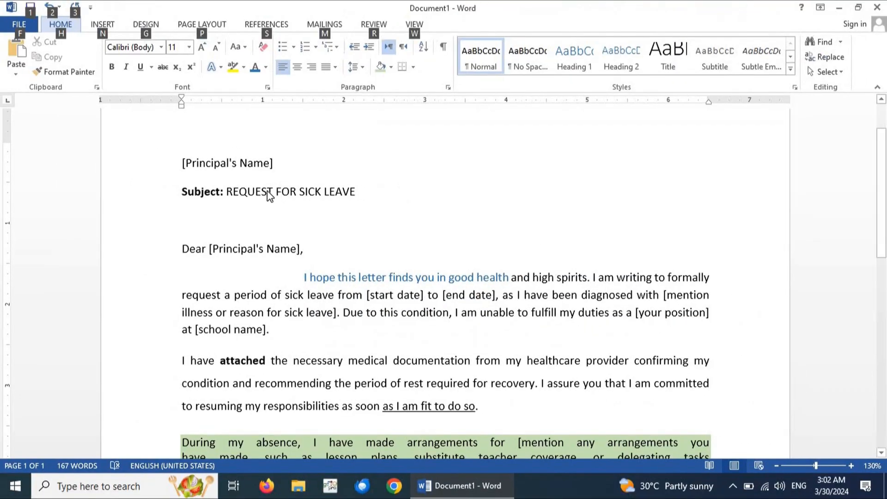
pyautogui.click(165, 171)
pyautogui.scroll(1, 304, 214)
pyautogui.scroll(1, 304, 214)
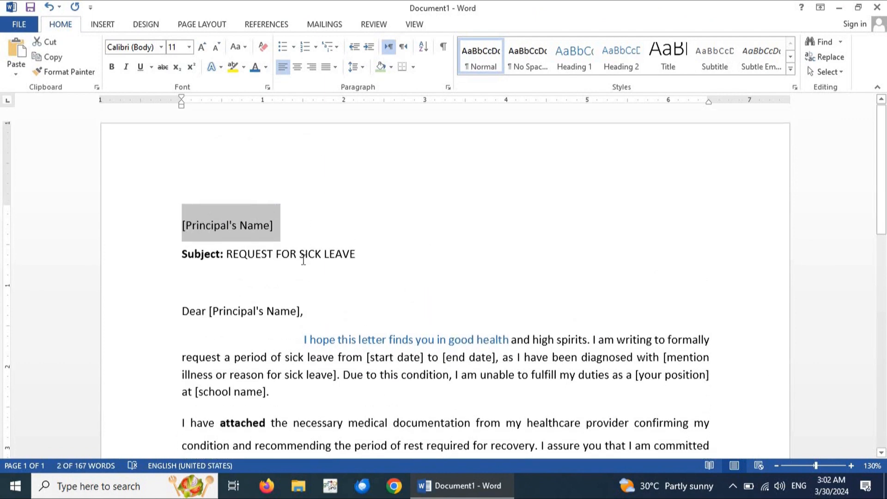
# Preview alternative fonts, including Brush Script MT and the Bahnschrift family, on the first body paragraph.
pyautogui.moveTo(287, 390); pyautogui.dragTo(301, 341)
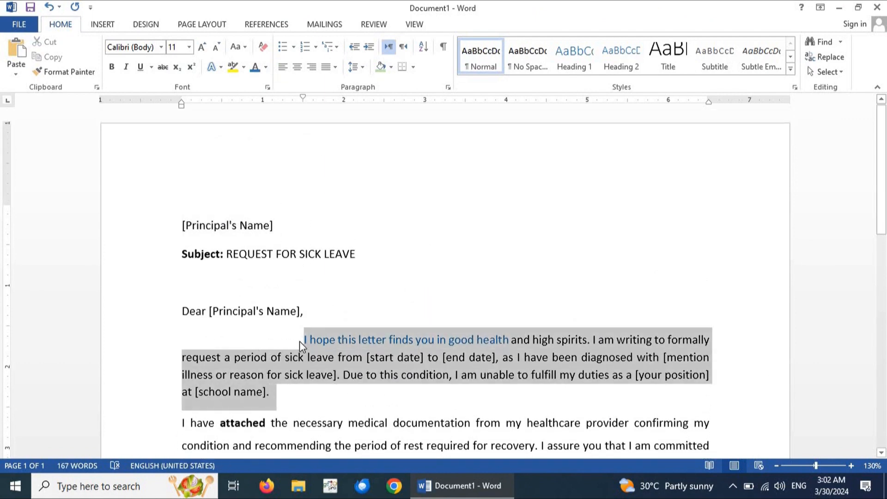
pyautogui.click(161, 48)
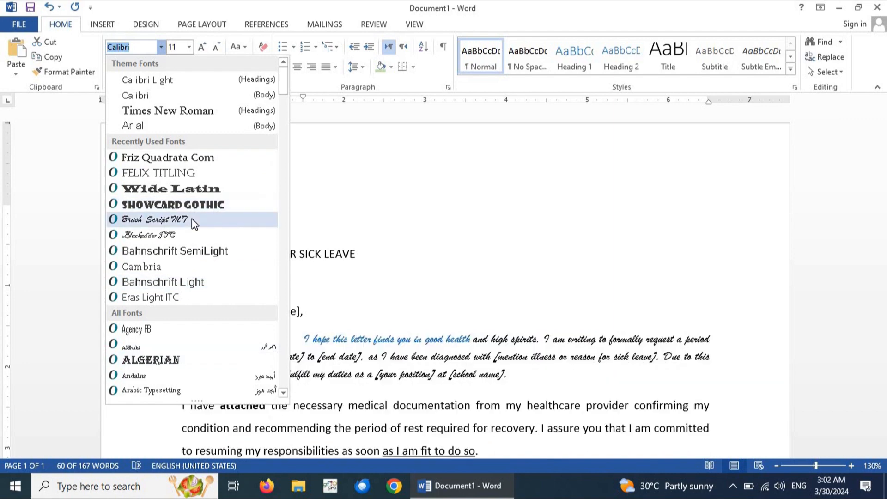
pyautogui.press('Down')
pyautogui.press('Down')
pyautogui.press('Down')
pyautogui.press('Down')
pyautogui.press('Down')
pyautogui.press('Down')
pyautogui.press('Down')
pyautogui.press('Down')
pyautogui.press('Down')
pyautogui.press('Down')
pyautogui.press('Down')
pyautogui.press('Down')
pyautogui.press('Down')
pyautogui.press('Down')
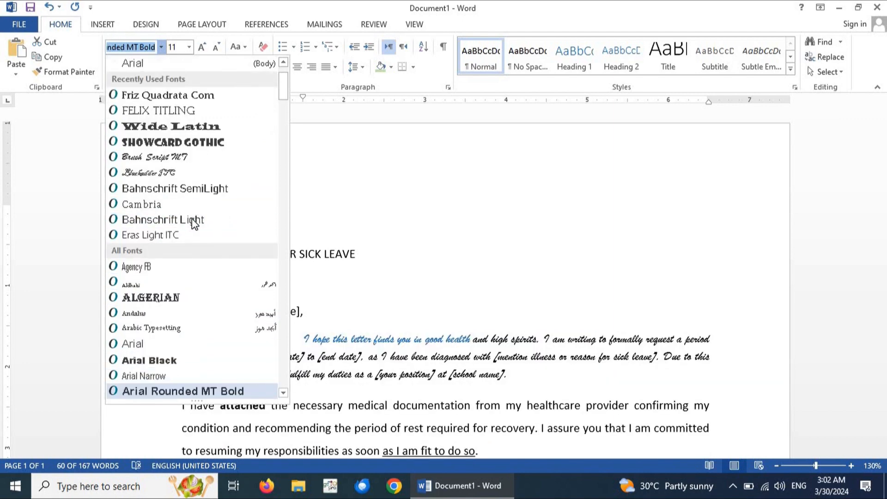
pyautogui.press('Down')
pyautogui.press('Down')
pyautogui.press('Down')
pyautogui.press('Down')
pyautogui.press('Down')
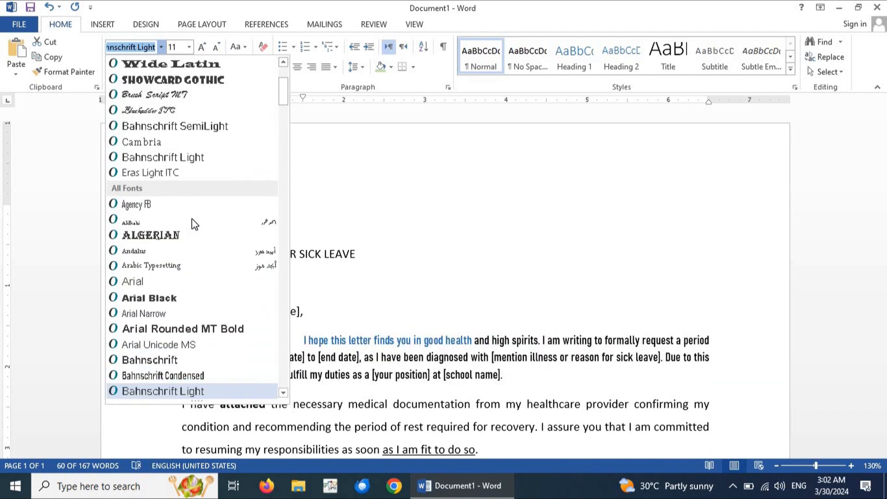
pyautogui.press('Down')
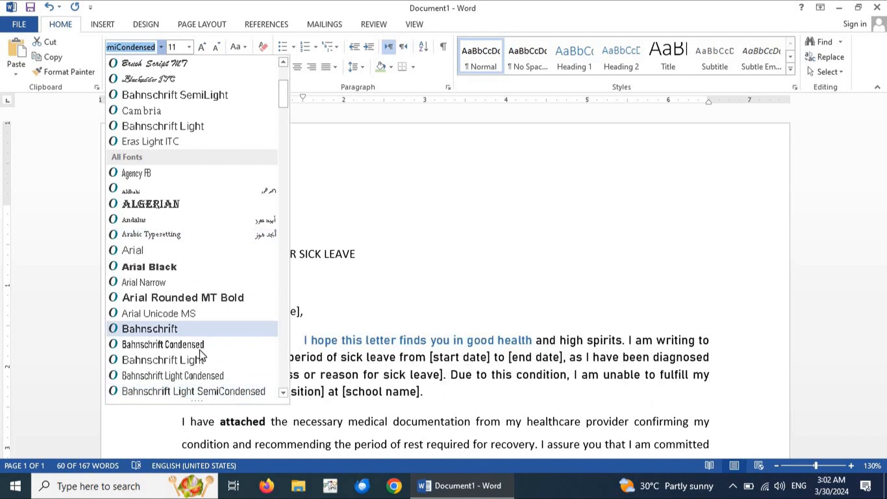
pyautogui.scroll(-2, 199, 350)
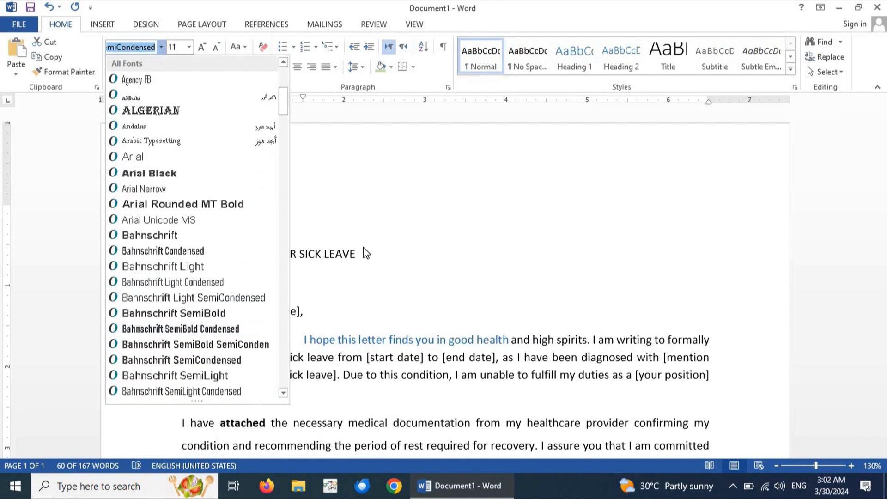
pyautogui.click(365, 248)
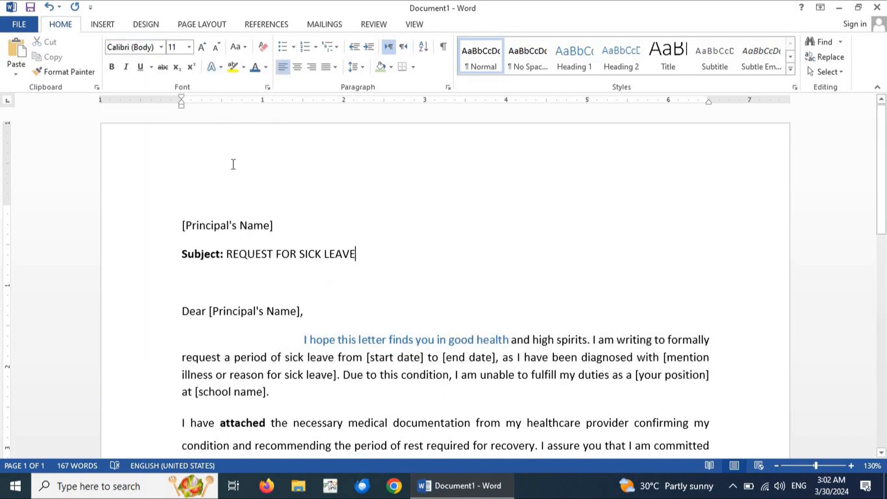
# Change the font of the first body paragraph, starting "I hope this letter finds you", to Blackadder ITC.
pyautogui.click(162, 47)
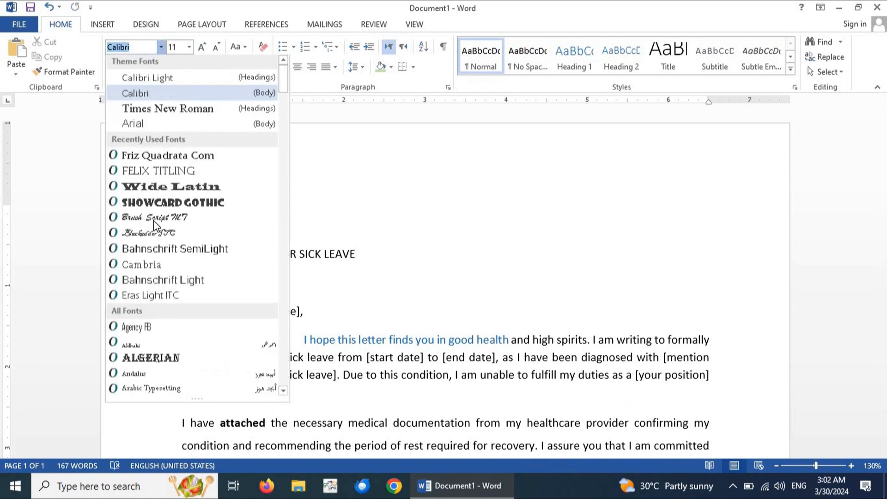
pyautogui.click(346, 311)
pyautogui.moveTo(288, 391); pyautogui.dragTo(298, 340)
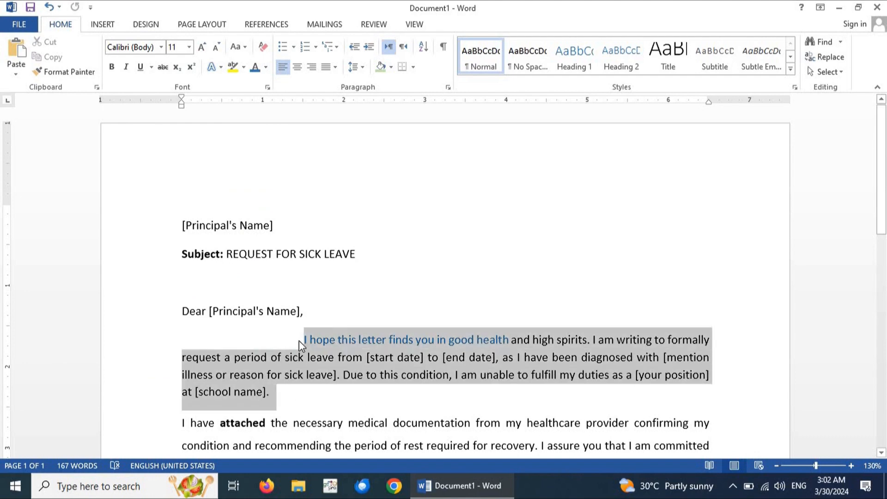
pyautogui.click(163, 46)
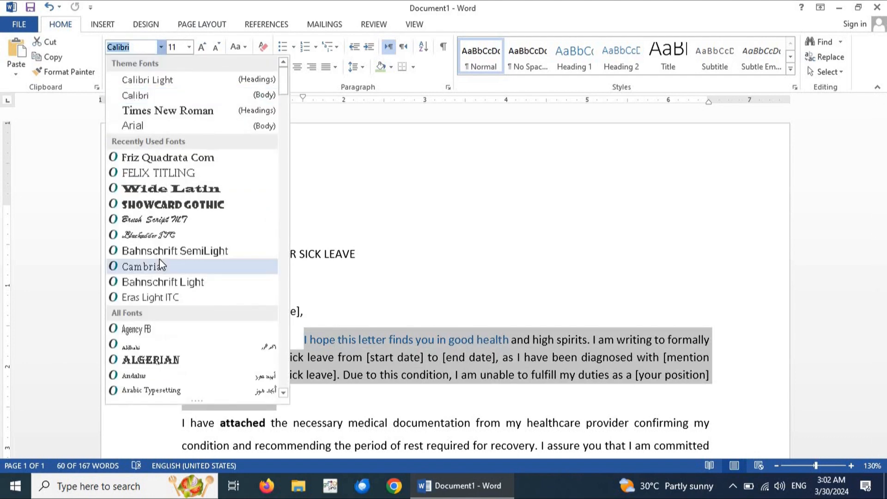
pyautogui.click(170, 235)
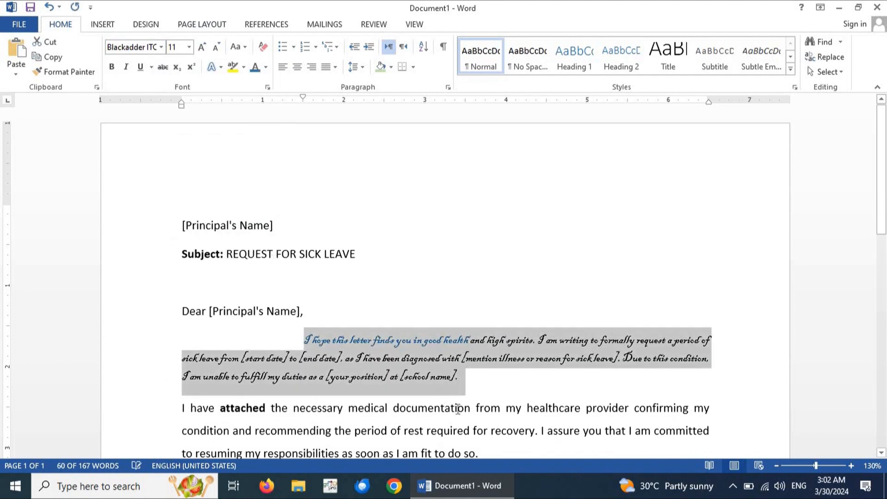
# Change the font of the first body paragraph to Algerian.
pyautogui.click(161, 46)
pyautogui.scroll(-5, 162, 280)
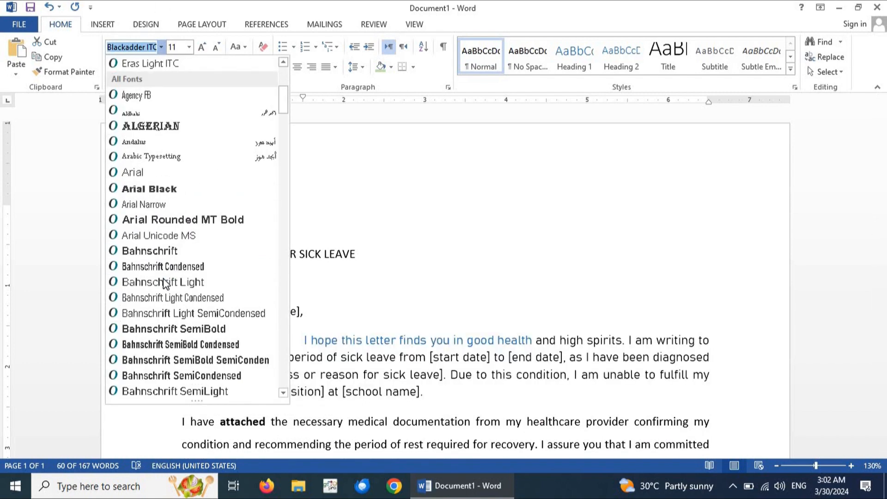
pyautogui.click(150, 126)
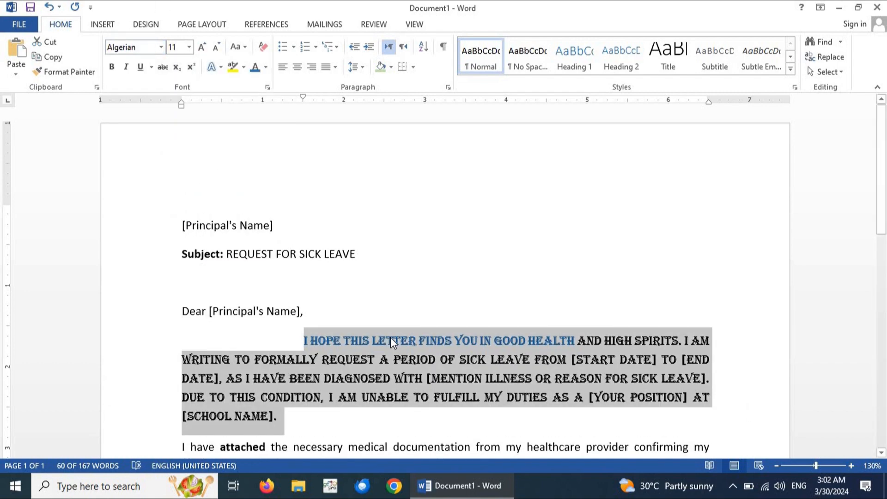
pyautogui.click(390, 341)
pyautogui.scroll(-3, 340, 309)
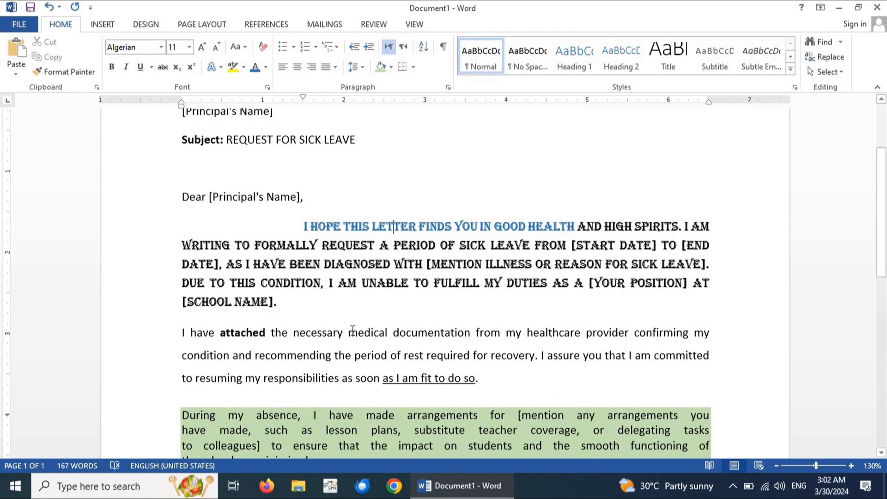
pyautogui.scroll(3, 353, 329)
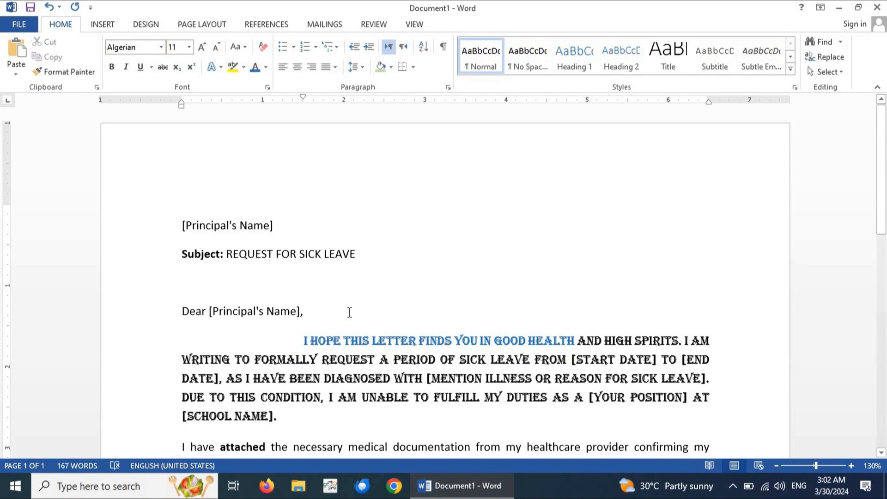
pyautogui.moveTo(287, 415); pyautogui.dragTo(301, 341)
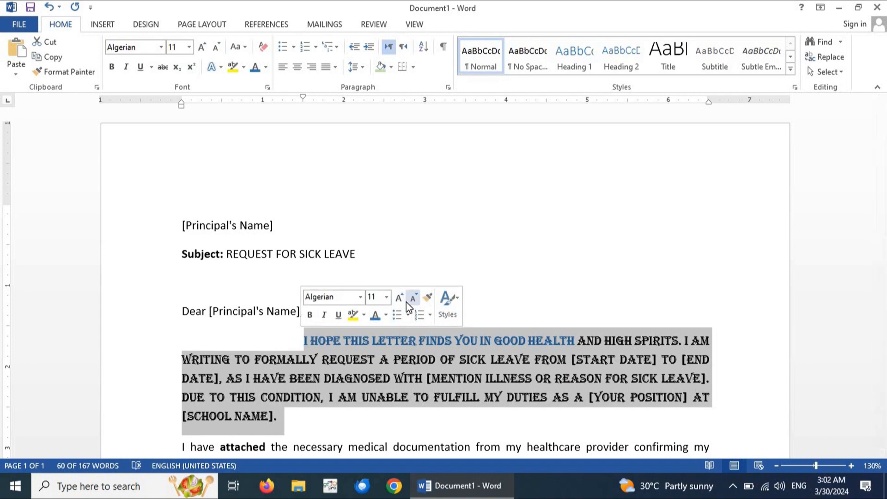
pyautogui.click(387, 297)
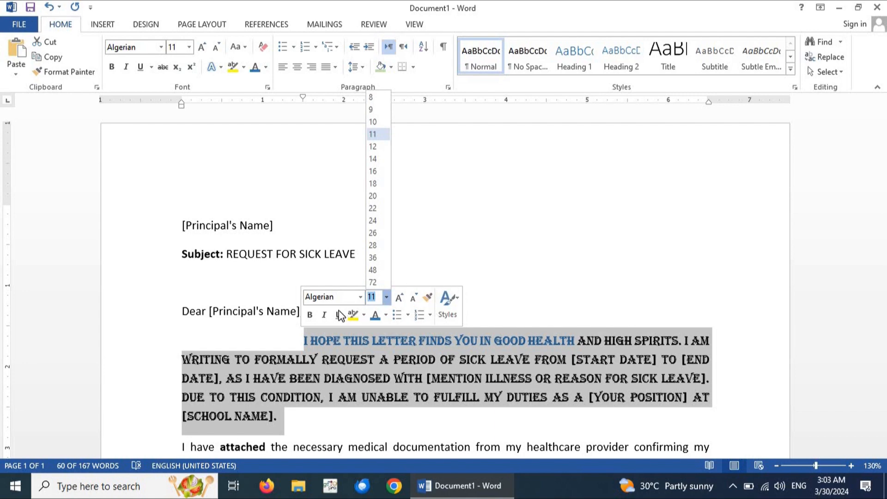
pyautogui.click(306, 316)
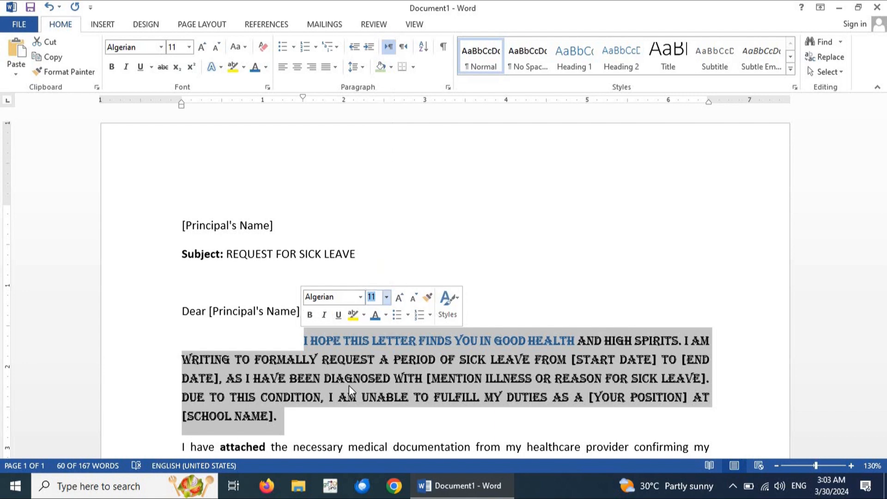
pyautogui.click(347, 394)
# Clear all formatting from the whole first body paragraph.
pyautogui.moveTo(282, 420); pyautogui.dragTo(298, 342)
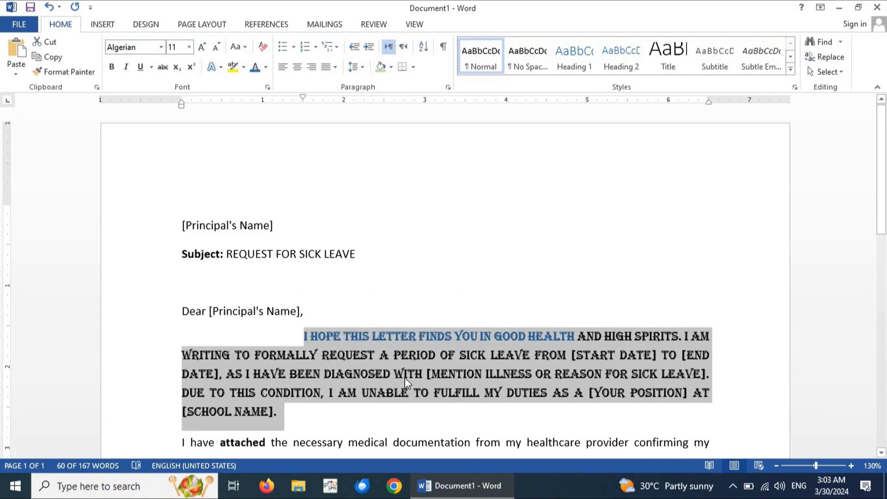
pyautogui.click(286, 414)
pyautogui.moveTo(288, 414); pyautogui.dragTo(301, 336)
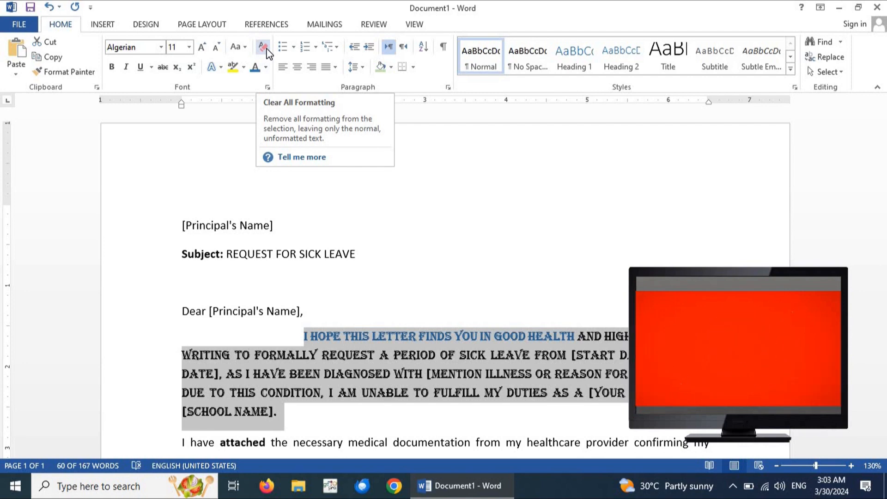
pyautogui.click(263, 47)
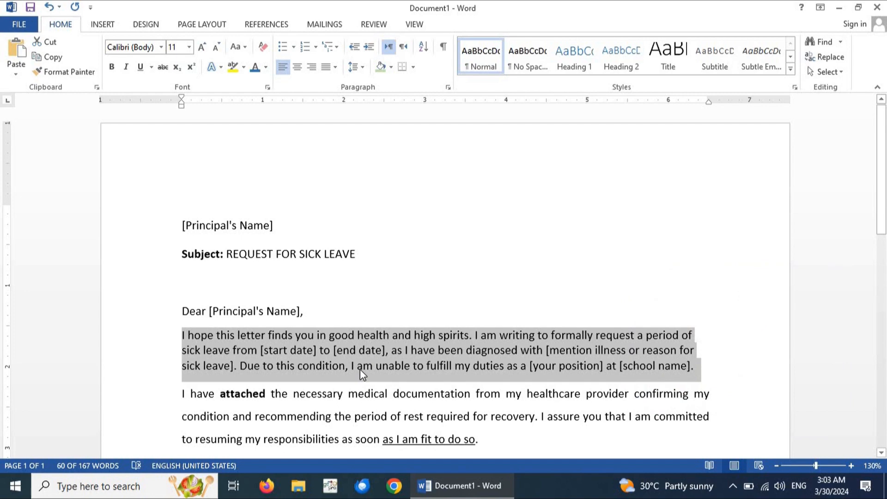
pyautogui.click(360, 329)
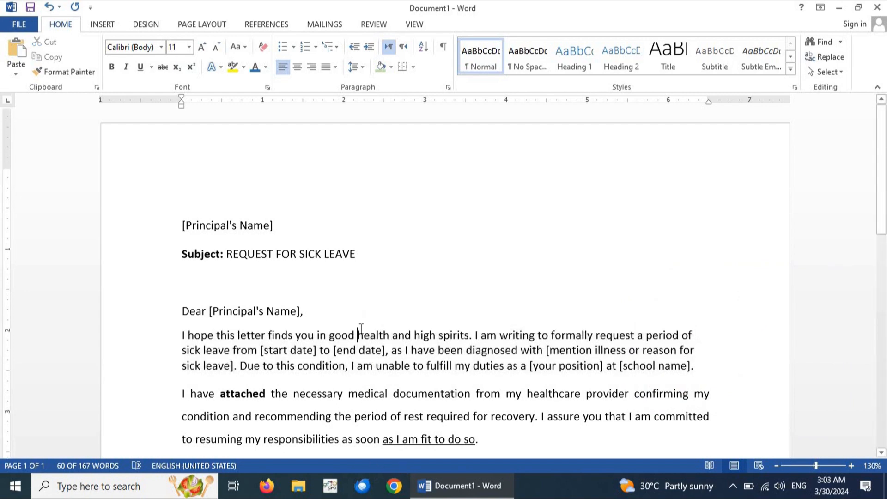
# Compare the formatting of the first body paragraph with the green-shaded "During my absence" paragraph.
pyautogui.scroll(-5, 360, 329)
pyautogui.scroll(1, 361, 329)
pyautogui.scroll(2, 361, 329)
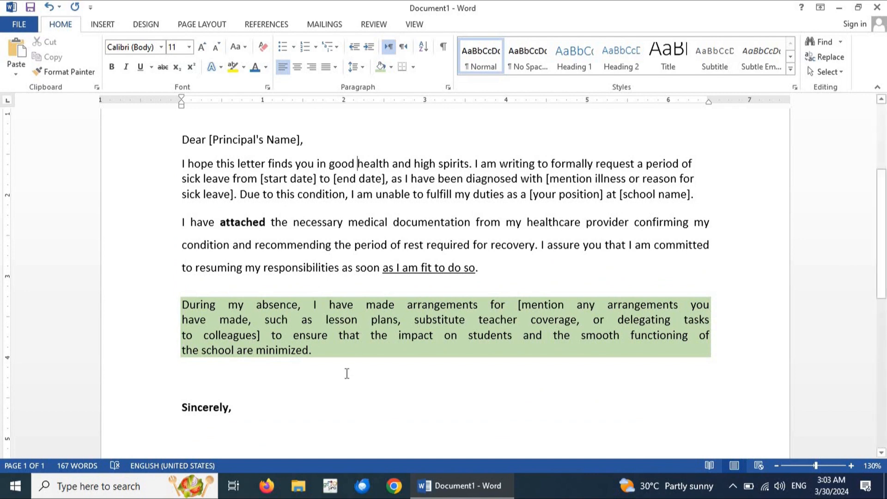
pyautogui.click(333, 343)
pyautogui.scroll(5, 333, 343)
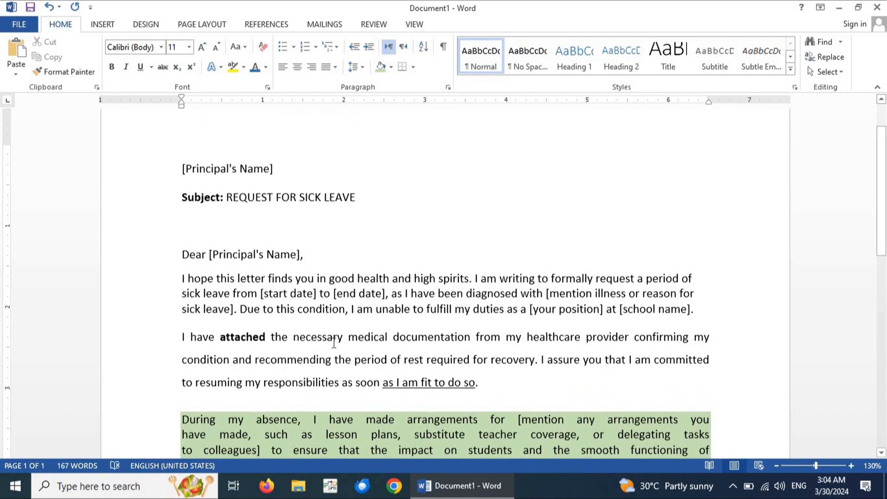
pyautogui.scroll(-5, 334, 343)
pyautogui.scroll(3, 334, 343)
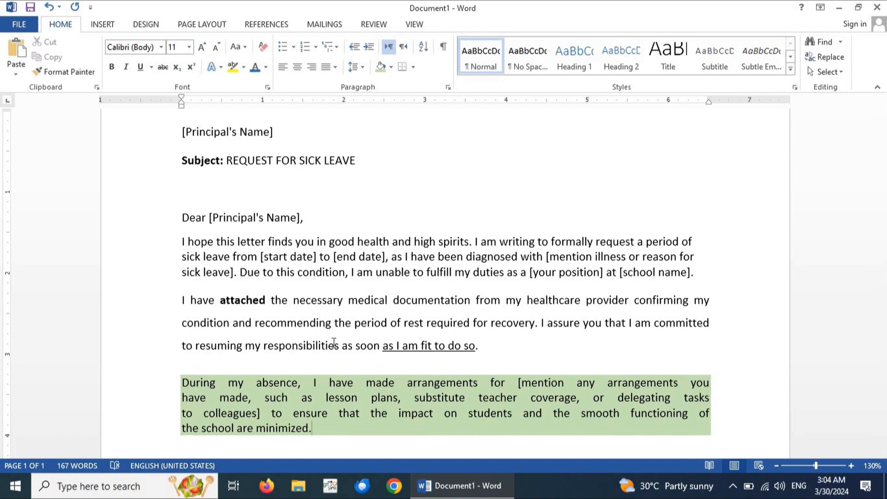
pyautogui.click(434, 217)
pyautogui.scroll(-3, 434, 219)
pyautogui.scroll(-1, 433, 220)
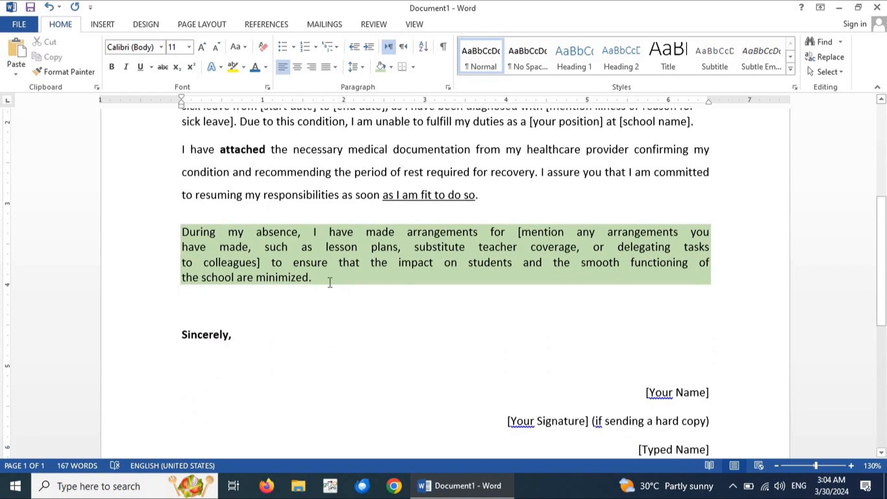
pyautogui.scroll(3, 330, 282)
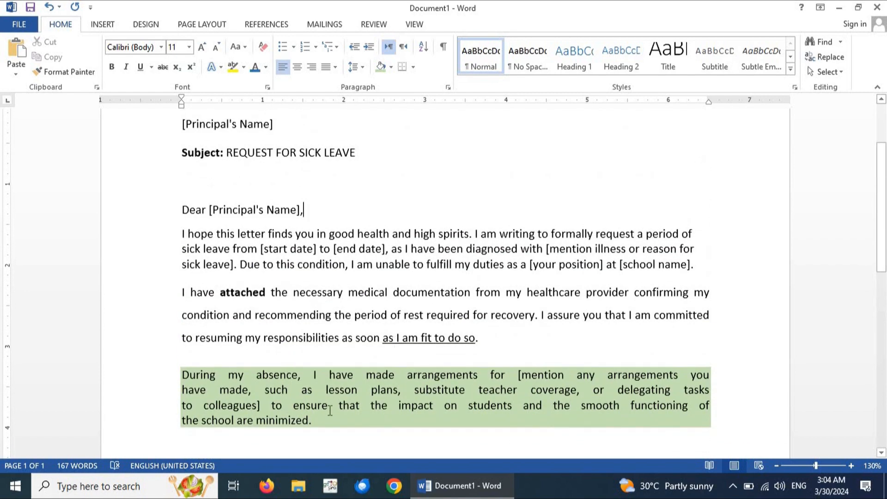
pyautogui.moveTo(325, 423); pyautogui.dragTo(191, 370)
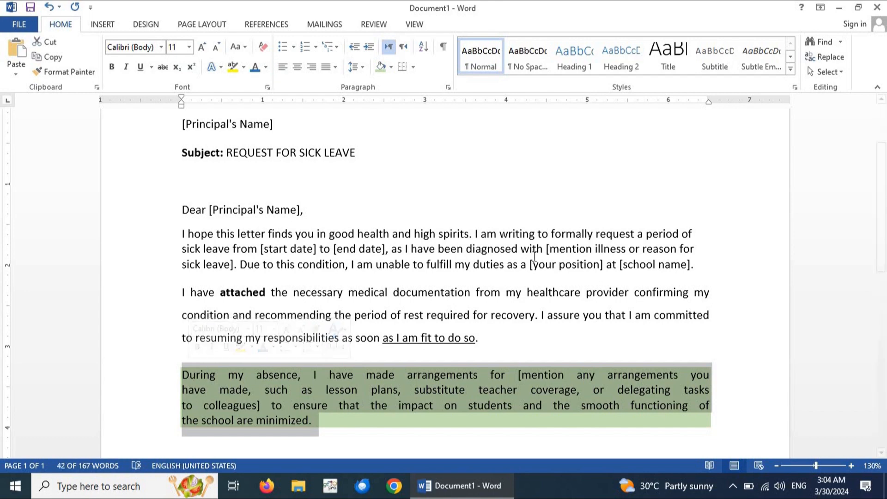
pyautogui.moveTo(694, 265); pyautogui.dragTo(195, 234)
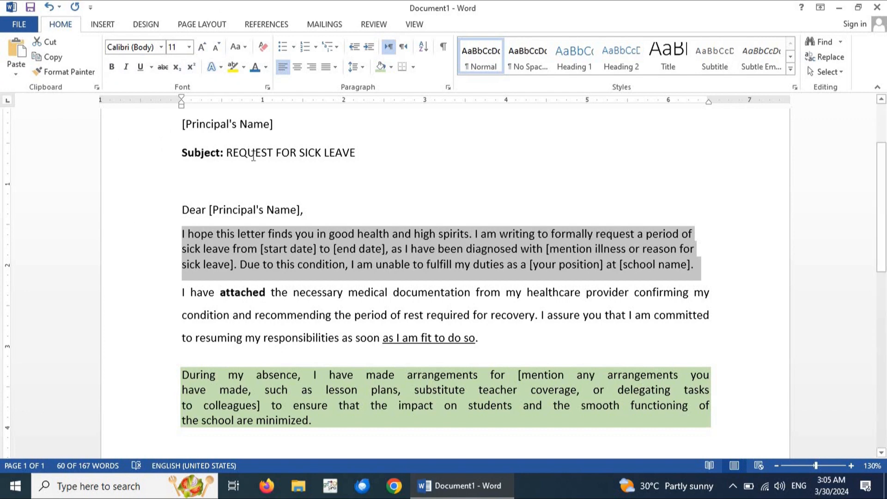
pyautogui.click(404, 264)
pyautogui.click(330, 420)
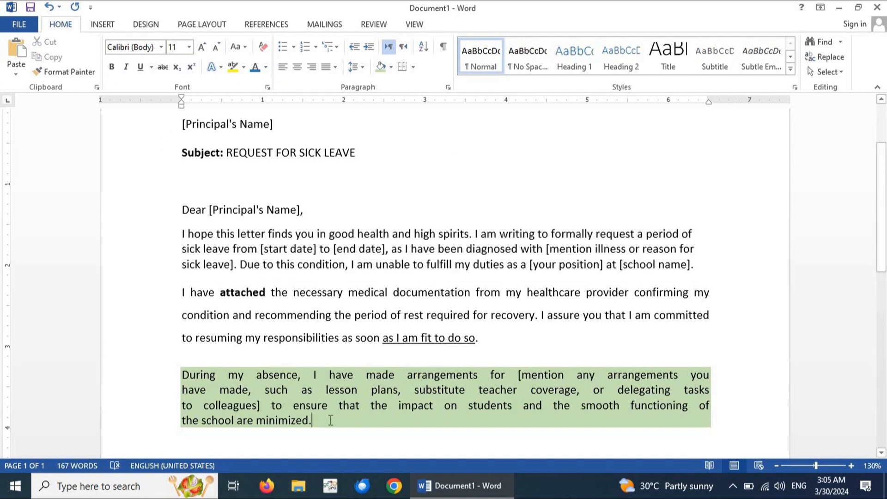
# Copy the formatting of the "During my absence" paragraph onto the first body paragraph with Format Painter.
pyautogui.moveTo(330, 420); pyautogui.dragTo(267, 373)
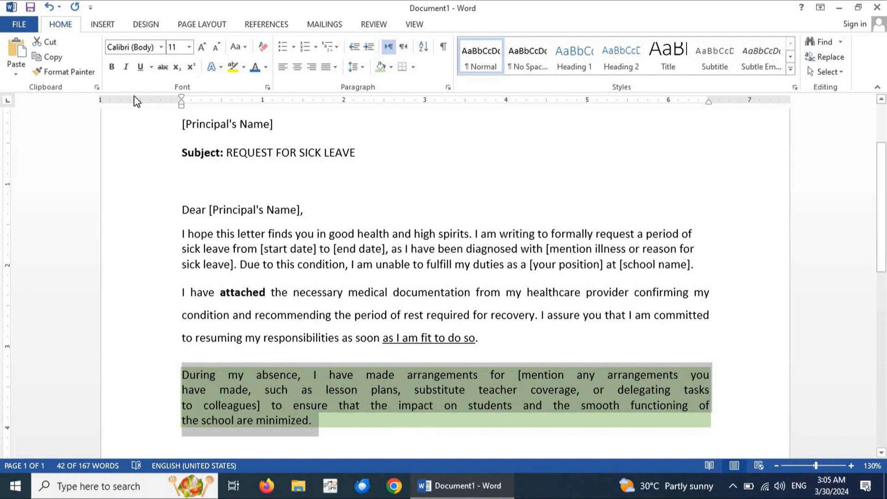
pyautogui.click(74, 72)
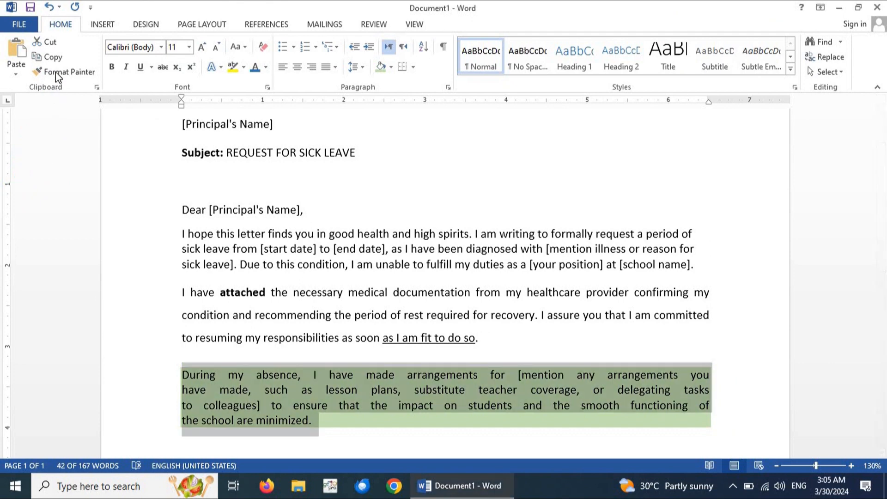
pyautogui.click(60, 72)
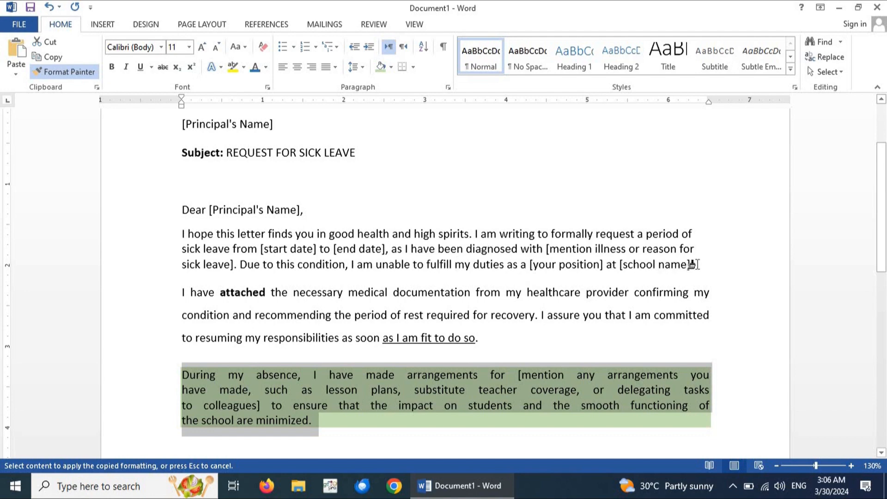
pyautogui.moveTo(694, 265)
pyautogui.mouseDown()
pyautogui.moveTo(614, 244)
pyautogui.moveTo(513, 254)
pyautogui.moveTo(178, 236)
pyautogui.mouseUp()
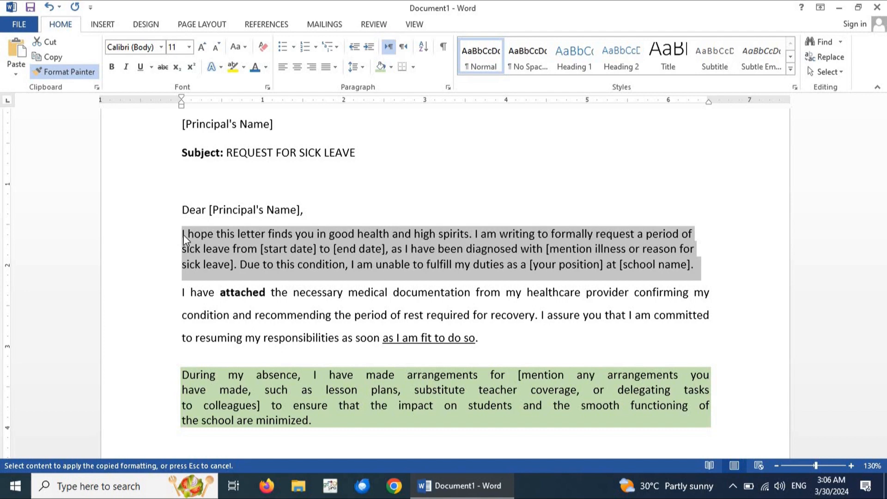
pyautogui.moveTo(178, 235); pyautogui.dragTo(183, 235)
pyautogui.click(372, 268)
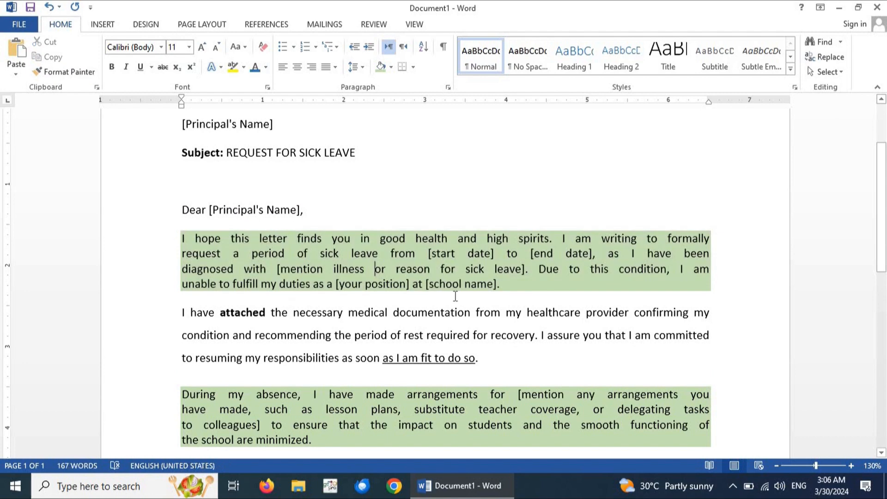
pyautogui.scroll(-3, 492, 323)
pyautogui.scroll(1, 492, 324)
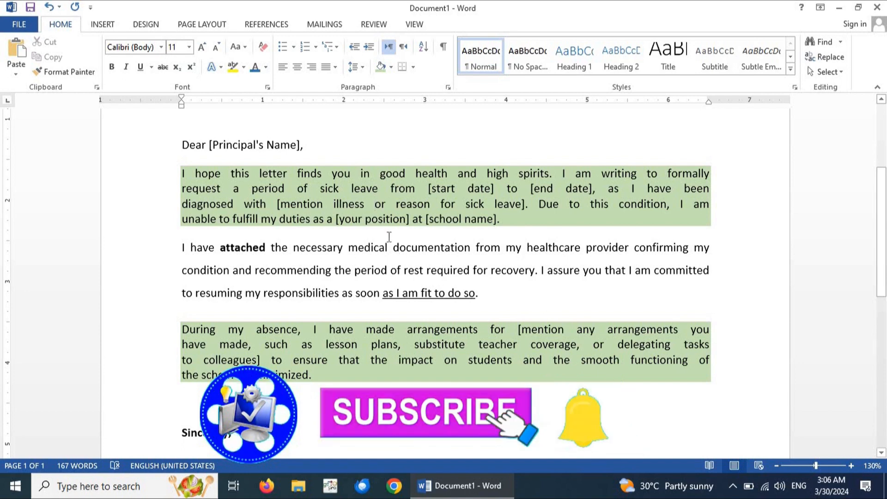
pyautogui.scroll(-1, 389, 237)
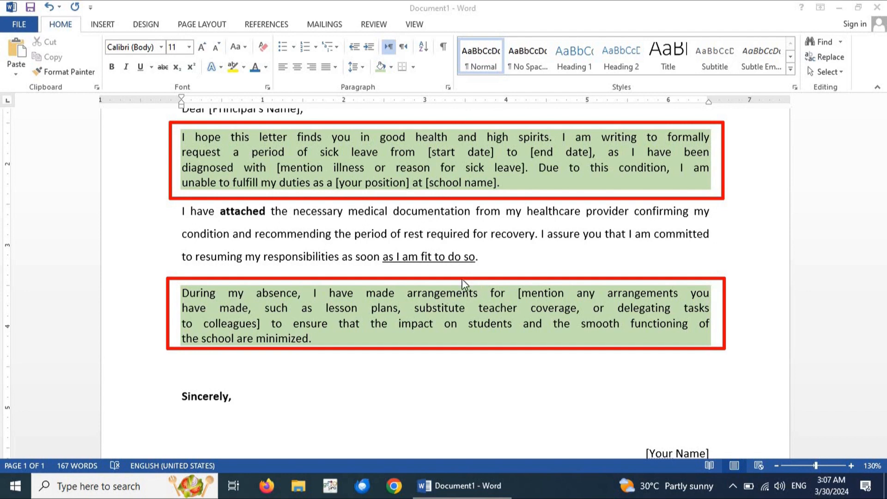
pyautogui.scroll(4, 488, 226)
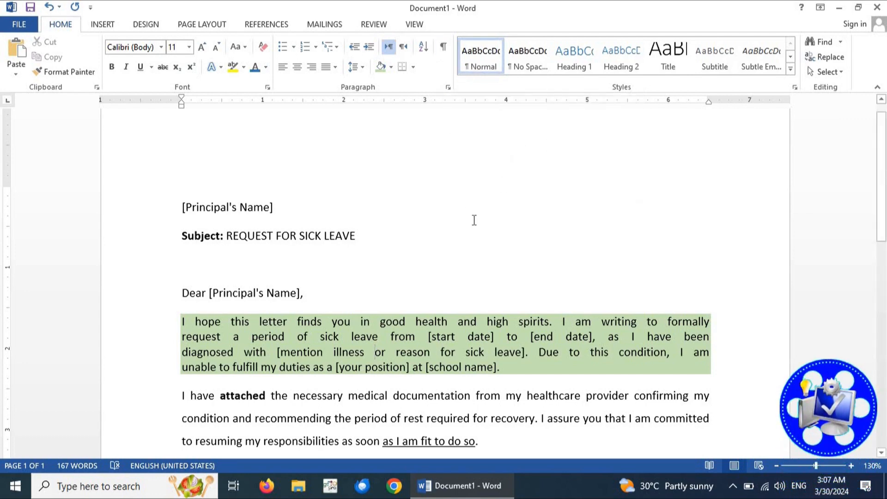
# Show the paragraph marks and other hidden formatting symbols throughout the letter.
pyautogui.scroll(-5, 421, 183)
pyautogui.scroll(1, 421, 185)
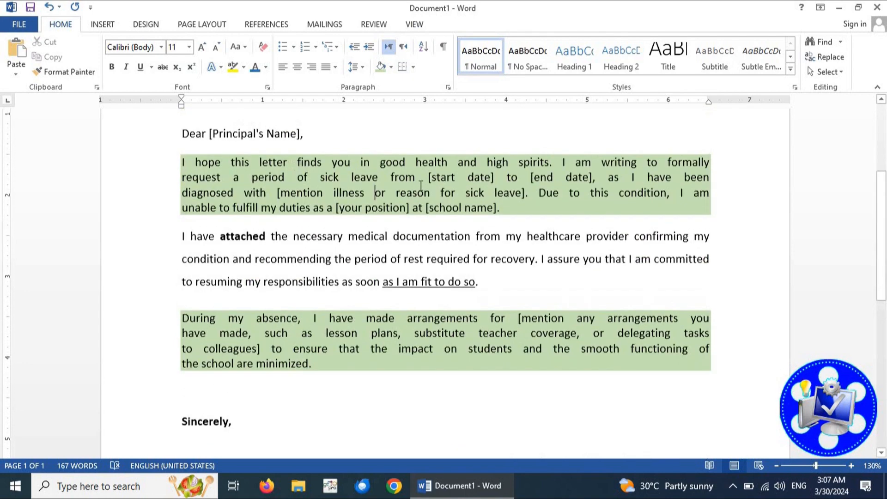
pyautogui.click(310, 193)
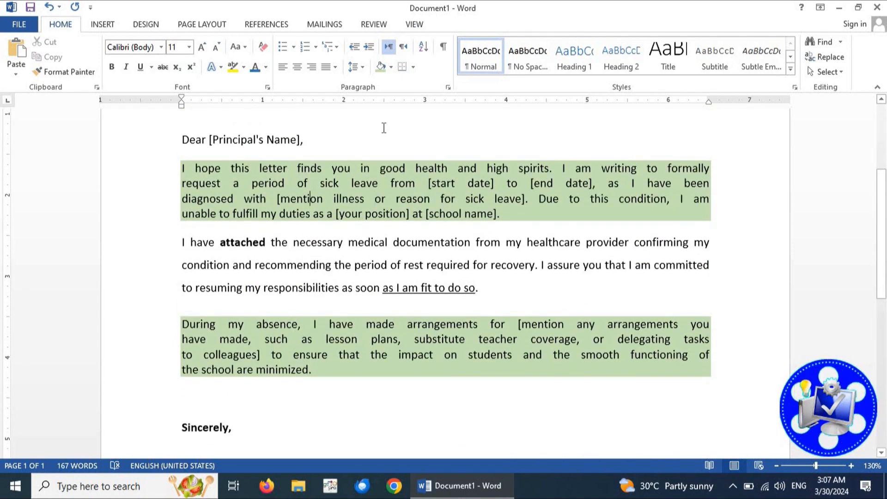
pyautogui.click(442, 46)
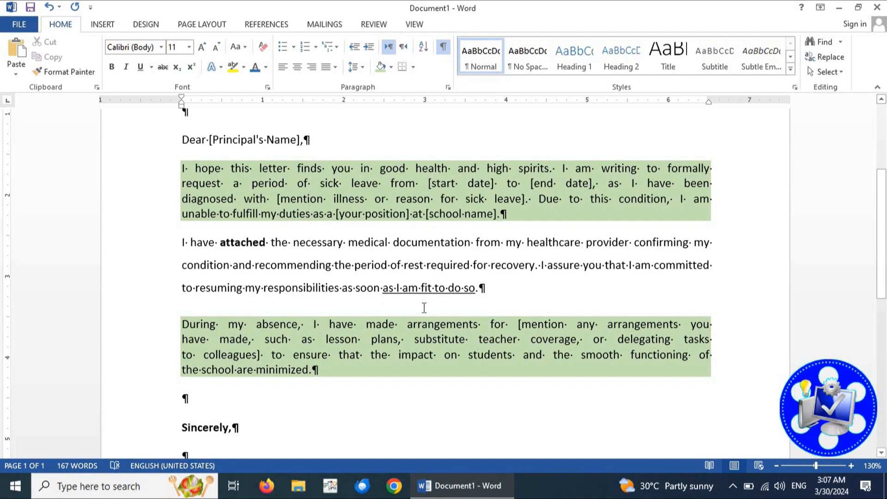
pyautogui.scroll(-3, 424, 308)
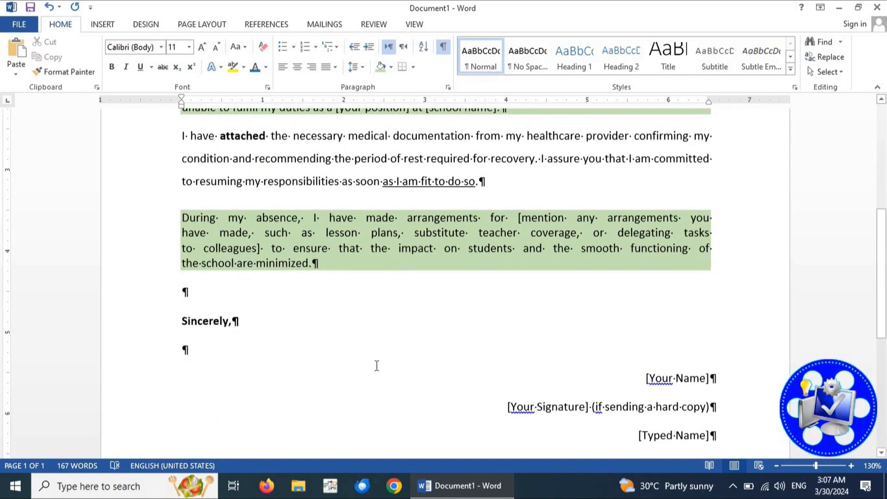
# Examine the paragraph marks ending the recipient, subject and blank lines, switching the formatting symbols off and on again.
pyautogui.scroll(-4, 377, 365)
pyautogui.scroll(11, 377, 365)
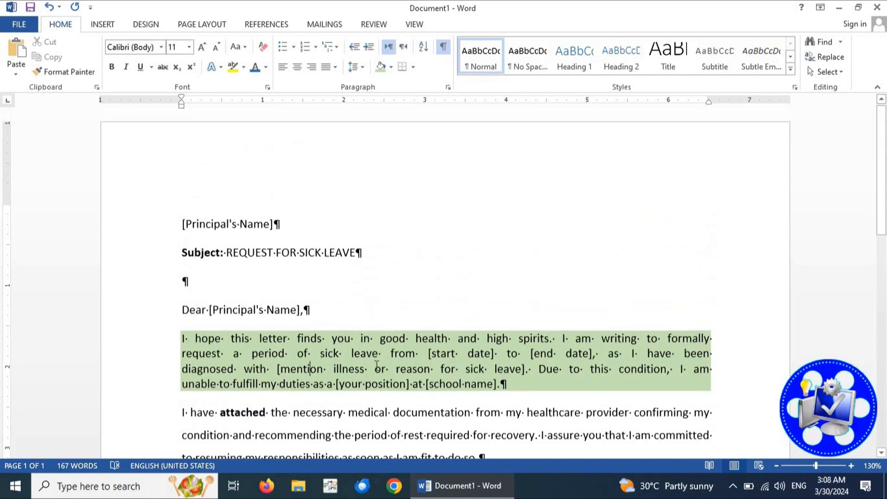
pyautogui.click(445, 47)
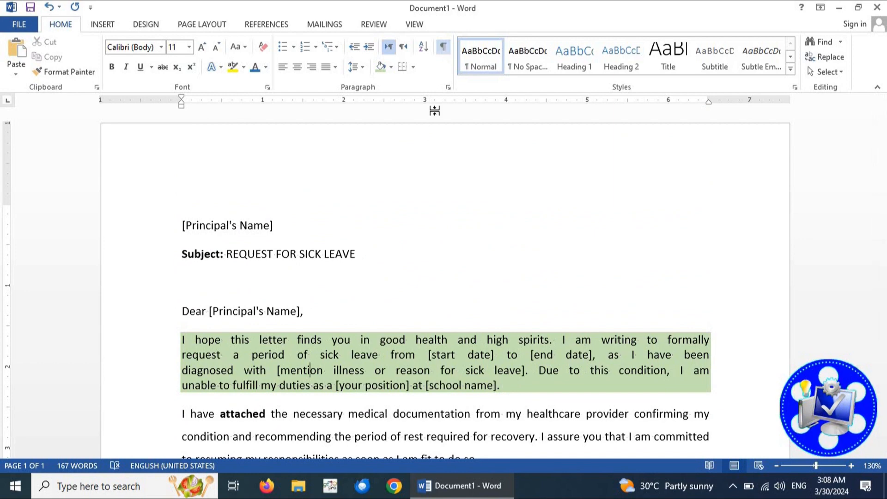
pyautogui.click(445, 47)
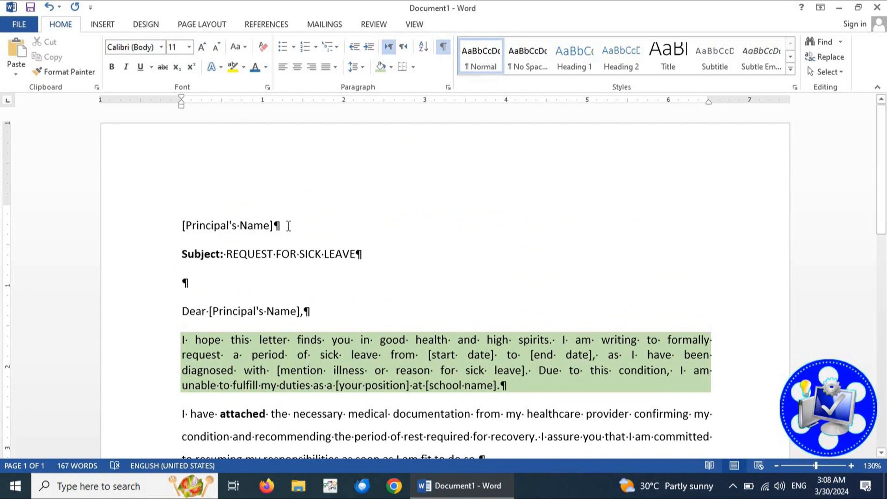
pyautogui.click(273, 226)
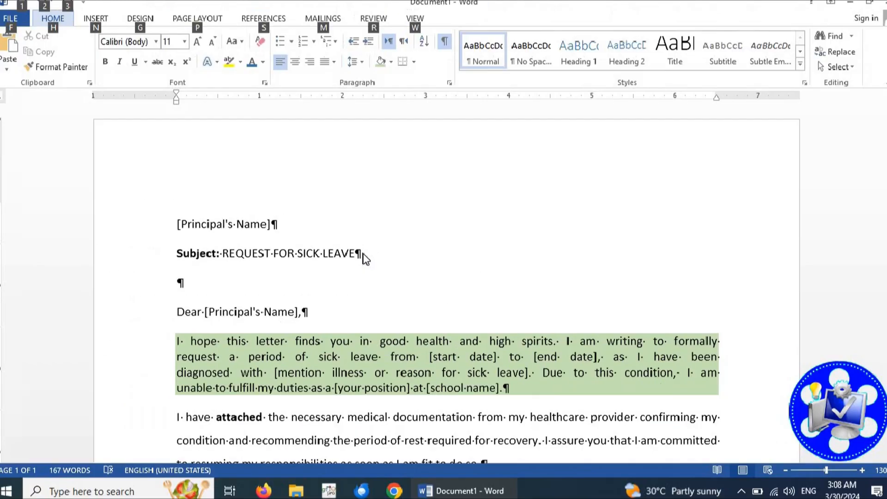
pyautogui.press('alt')
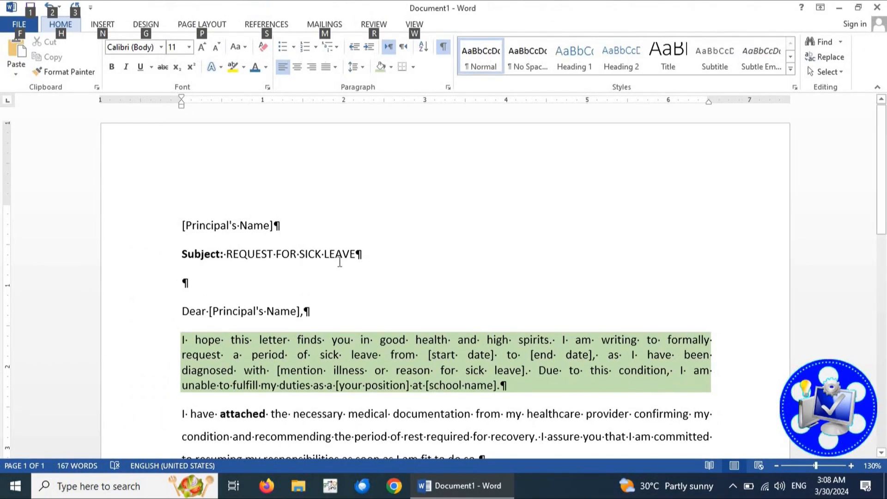
pyautogui.click(339, 262)
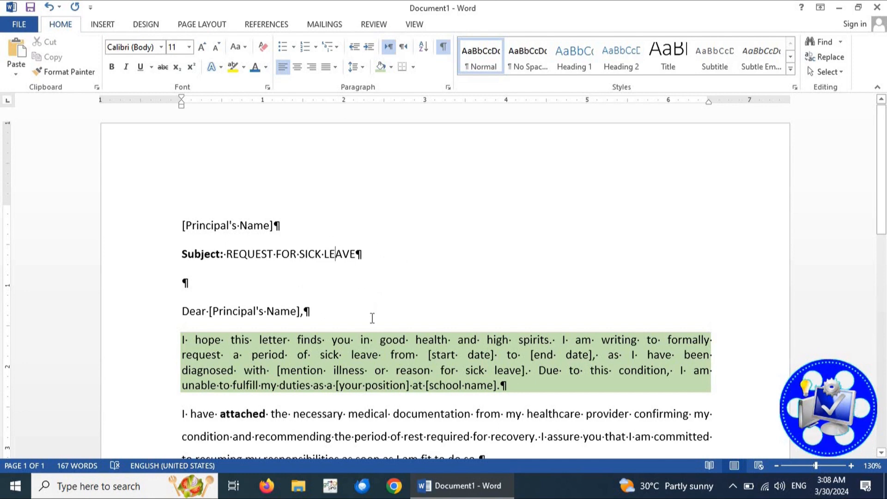
pyautogui.scroll(-3, 372, 317)
pyautogui.scroll(2, 296, 286)
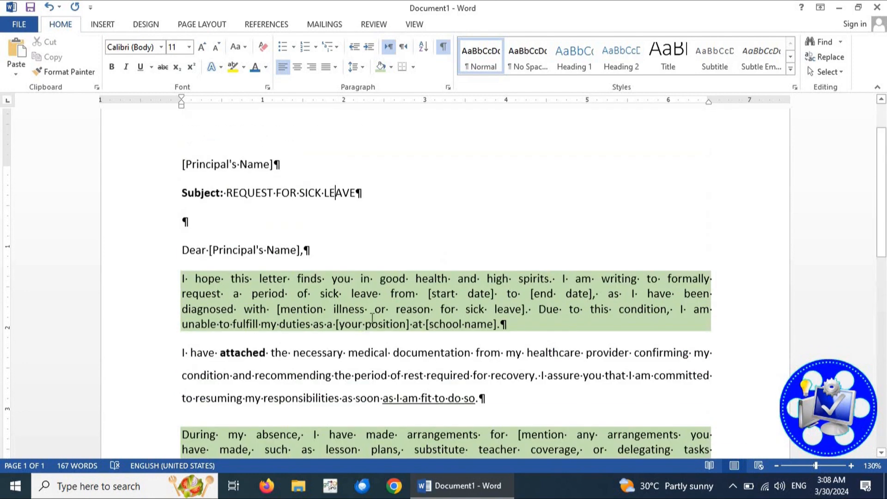
pyautogui.click(209, 252)
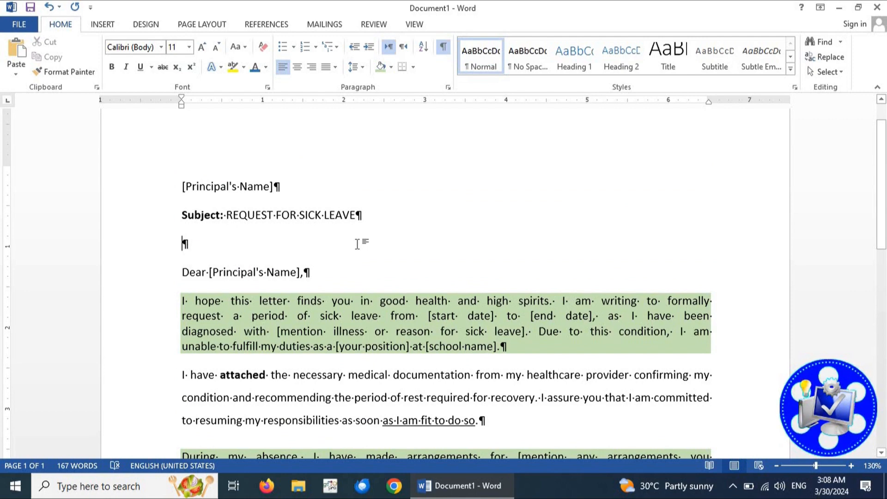
# Compare the letter with and without its formatting symbols, from the recipient line down to the signature block.
pyautogui.click(443, 46)
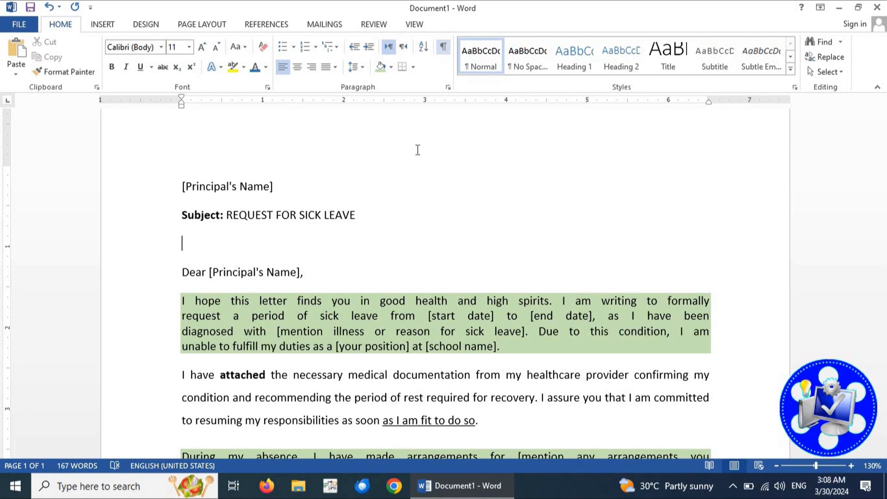
pyautogui.click(443, 47)
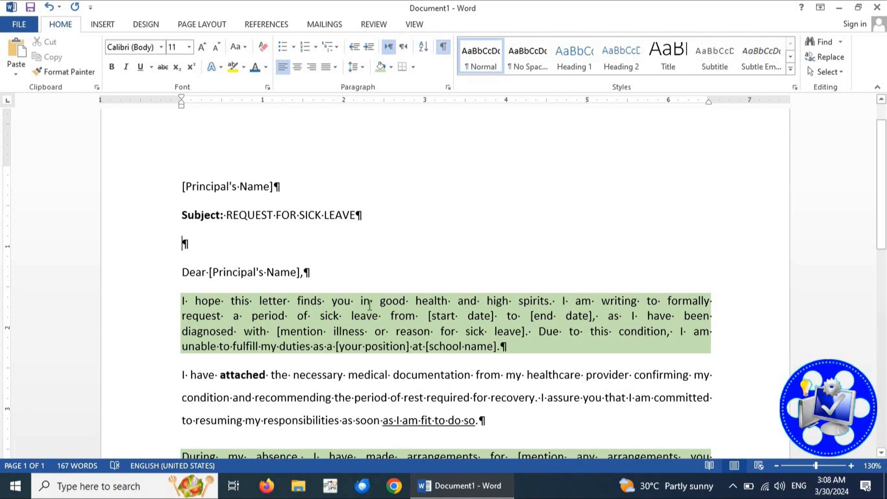
pyautogui.click(443, 46)
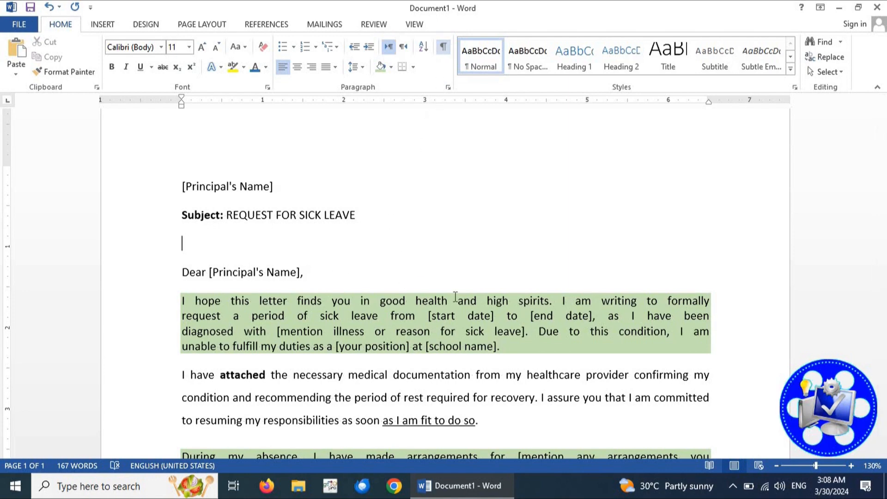
pyautogui.scroll(-7, 457, 323)
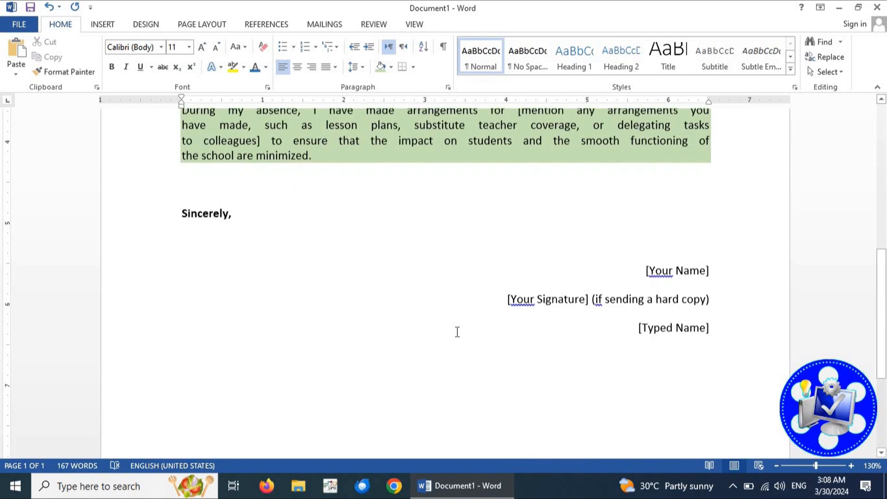
pyautogui.scroll(8, 457, 332)
pyautogui.click(443, 48)
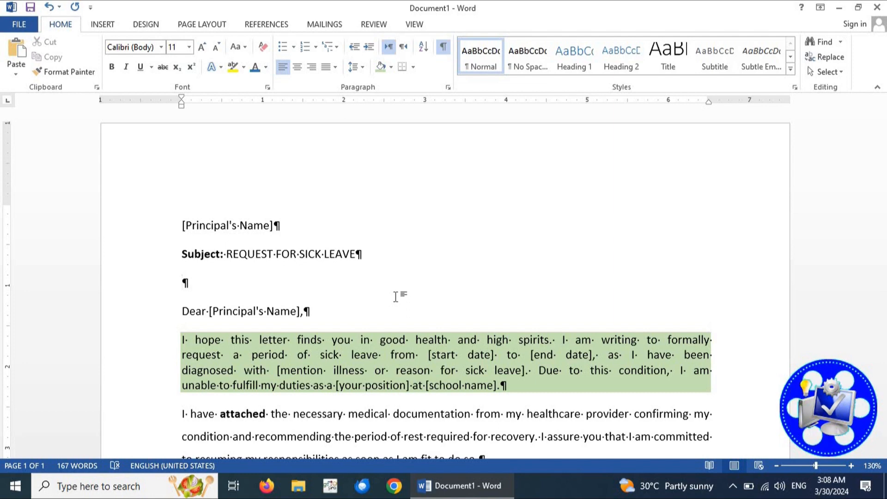
pyautogui.scroll(-4, 396, 296)
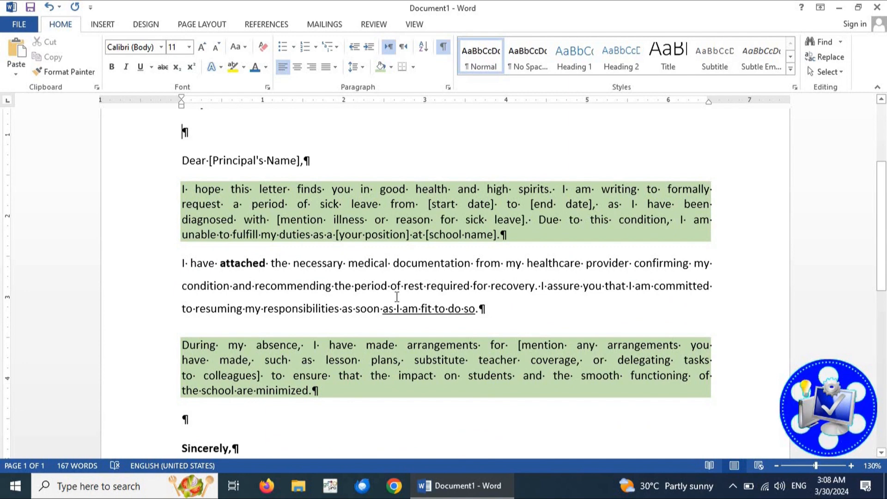
pyautogui.scroll(3, 397, 296)
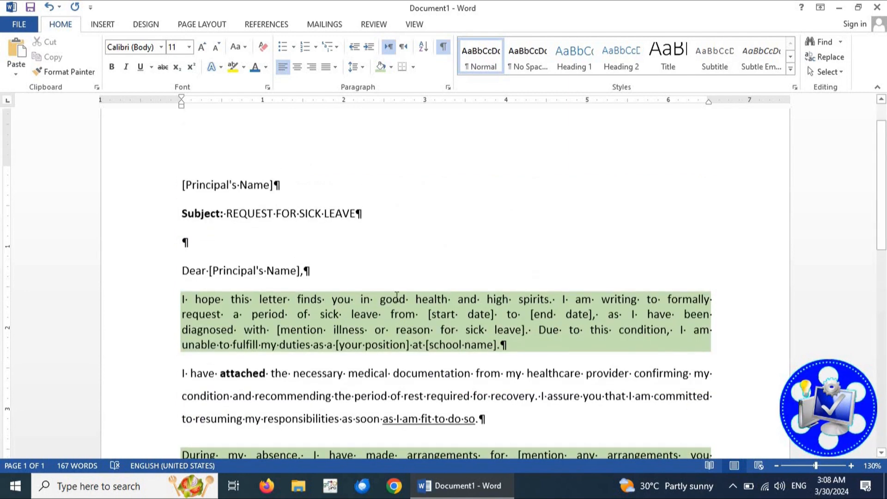
pyautogui.click(301, 275)
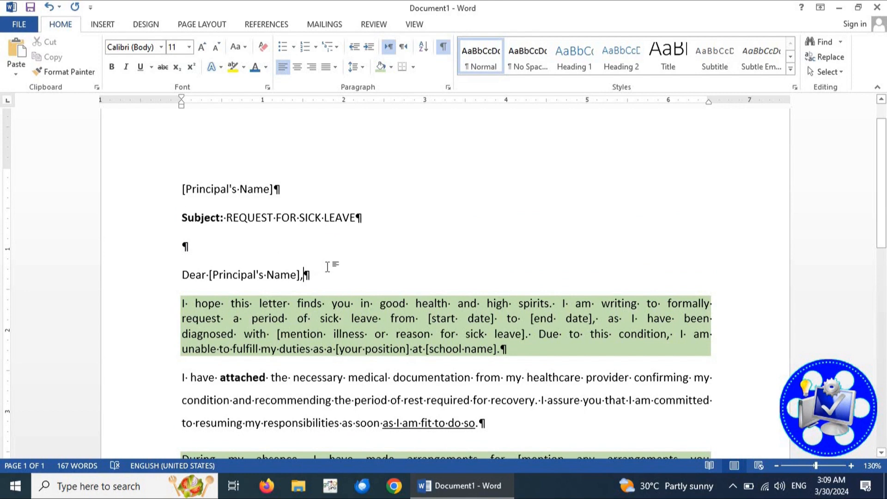
pyautogui.click(390, 314)
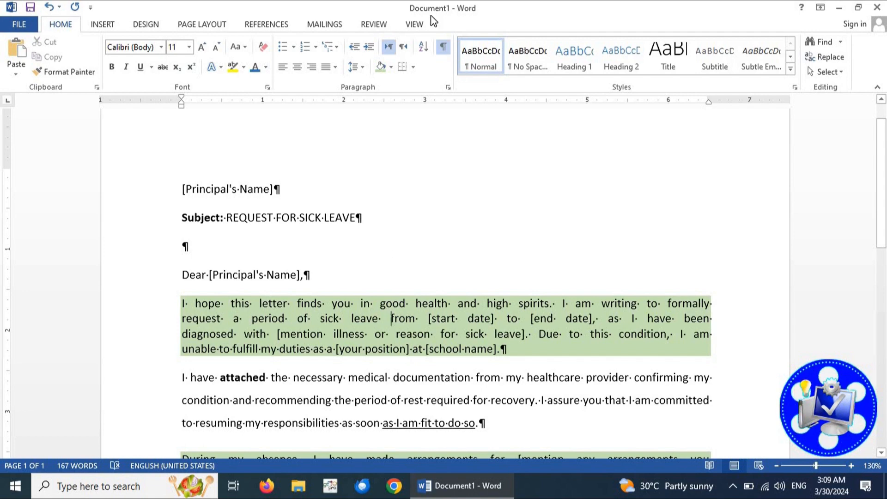
# Hide the paragraph marks and other formatting symbols throughout the letter.
pyautogui.click(442, 46)
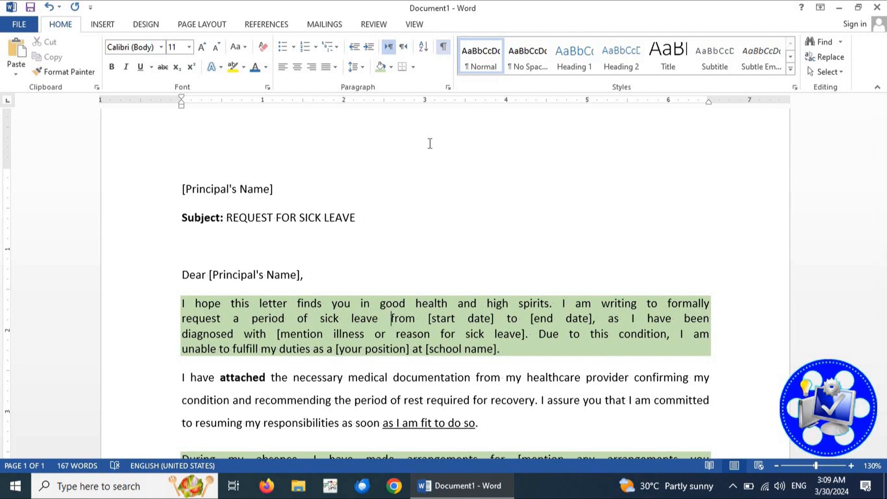
pyautogui.click(442, 47)
pyautogui.click(422, 268)
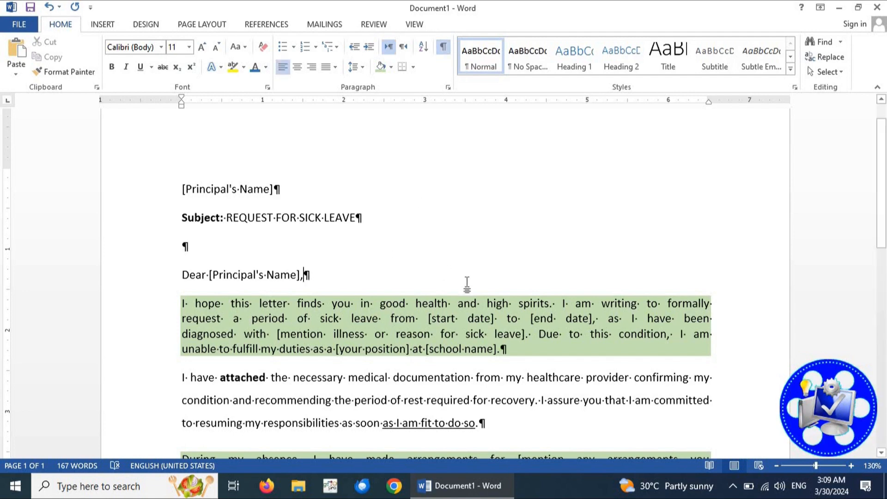
pyautogui.click(512, 225)
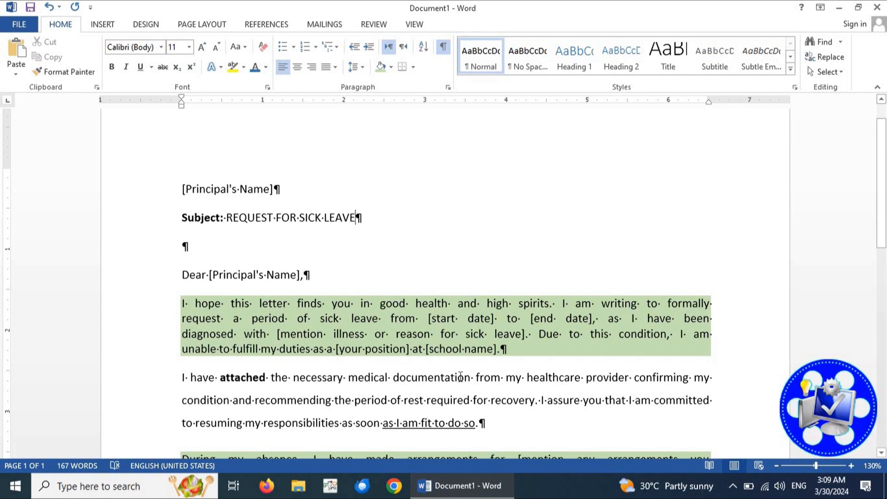
pyautogui.scroll(-3, 461, 377)
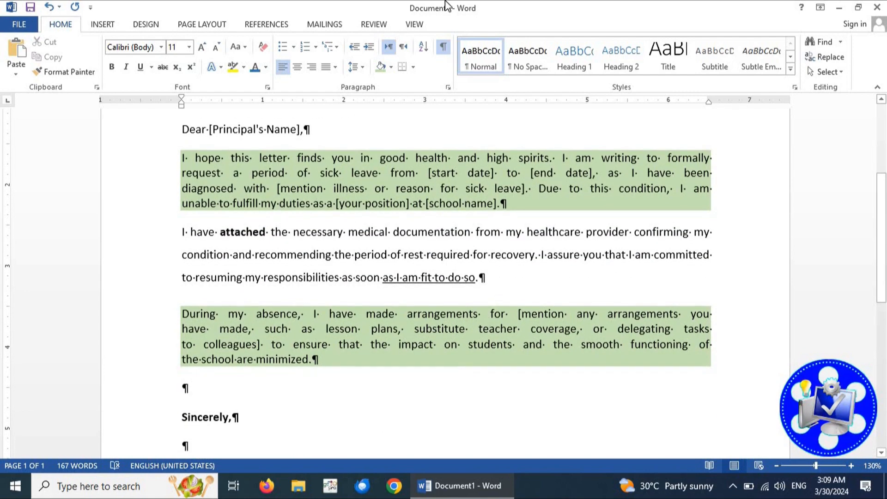
pyautogui.click(443, 48)
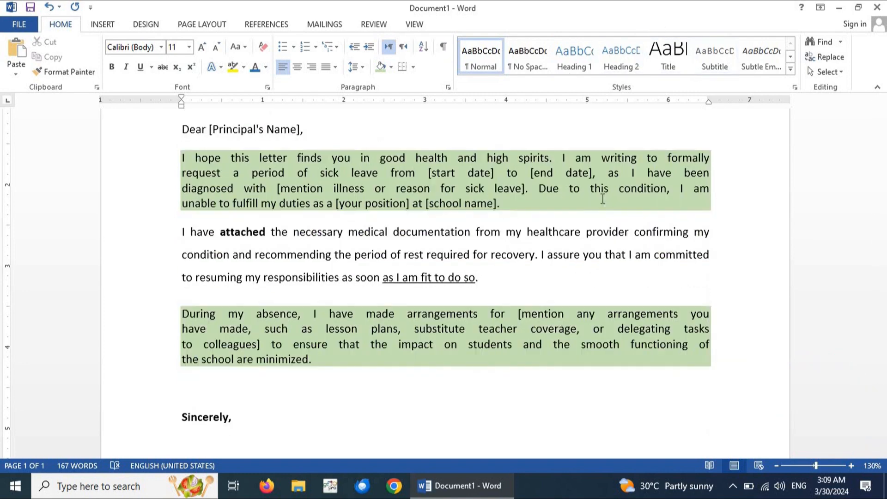
# Apply the Heading 2 style to the whole "I have attached" paragraph and check it against the surrounding paragraphs.
pyautogui.click(485, 276)
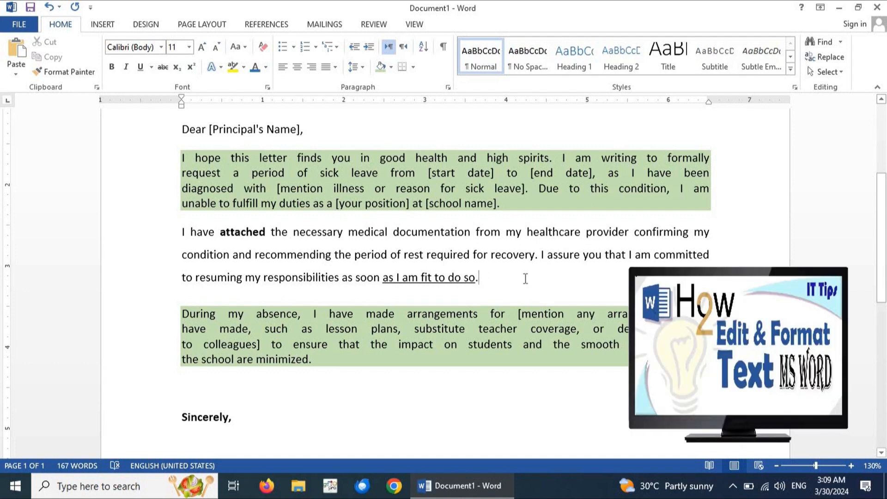
pyautogui.moveTo(485, 277); pyautogui.dragTo(170, 227)
pyautogui.scroll(-1, 401, 303)
pyautogui.scroll(-6, 400, 302)
pyautogui.scroll(5, 400, 303)
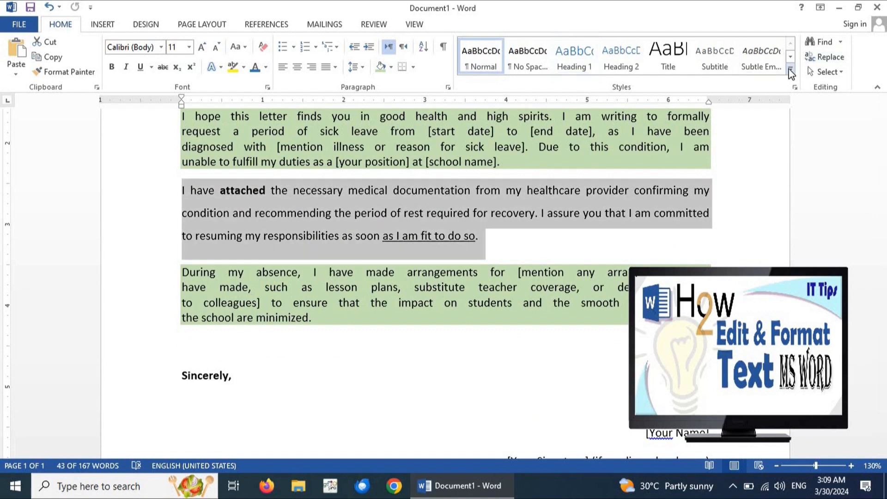
pyautogui.click(790, 70)
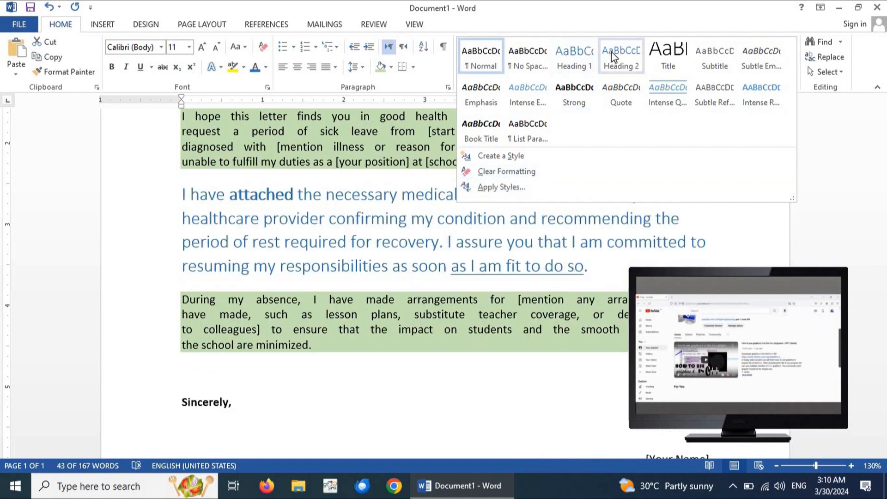
pyautogui.click(612, 52)
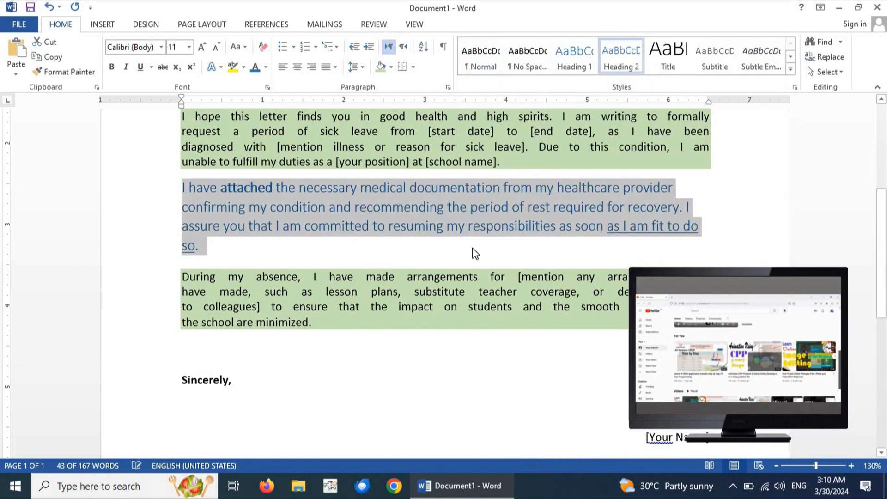
pyautogui.click(474, 248)
pyautogui.scroll(3, 474, 248)
pyautogui.scroll(-5, 474, 248)
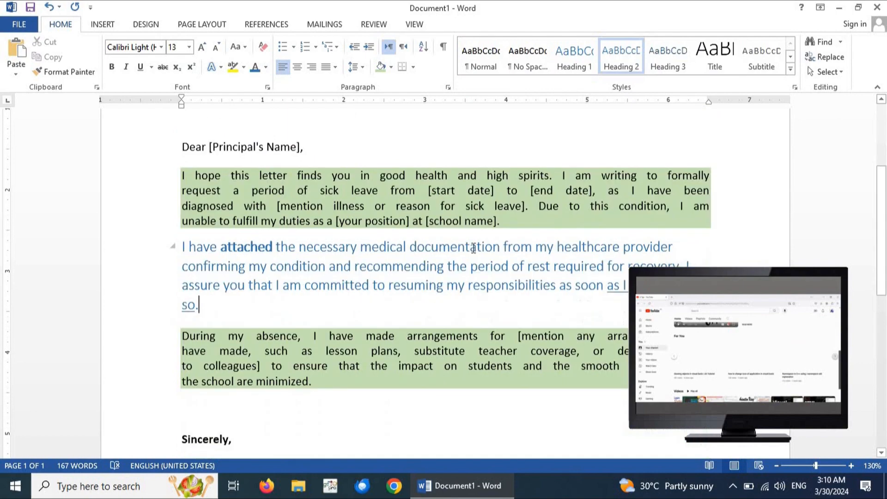
pyautogui.scroll(1, 474, 248)
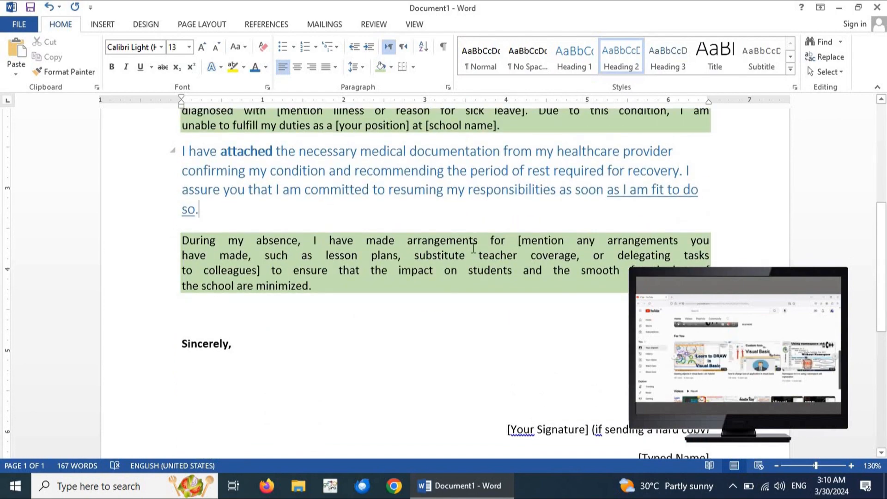